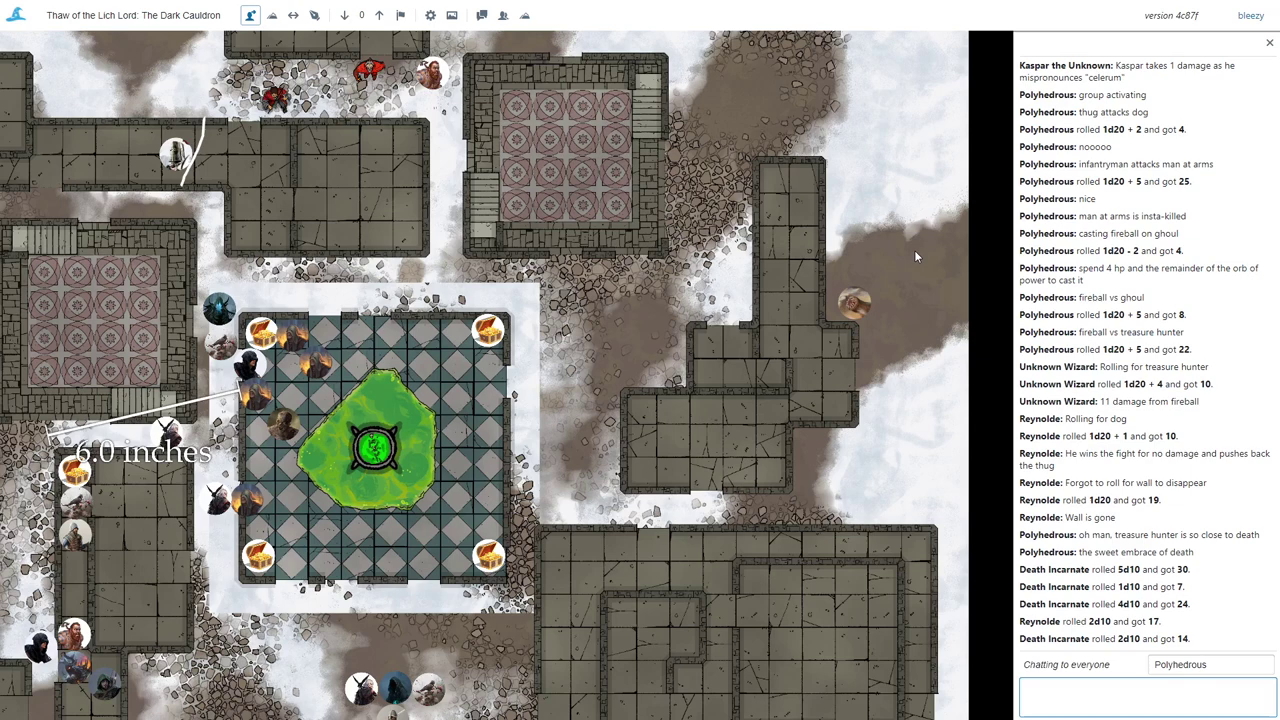
Step: Switch the tooltip theme to Twentieth Century and preview it on the Thief's card
left_click(430, 15)
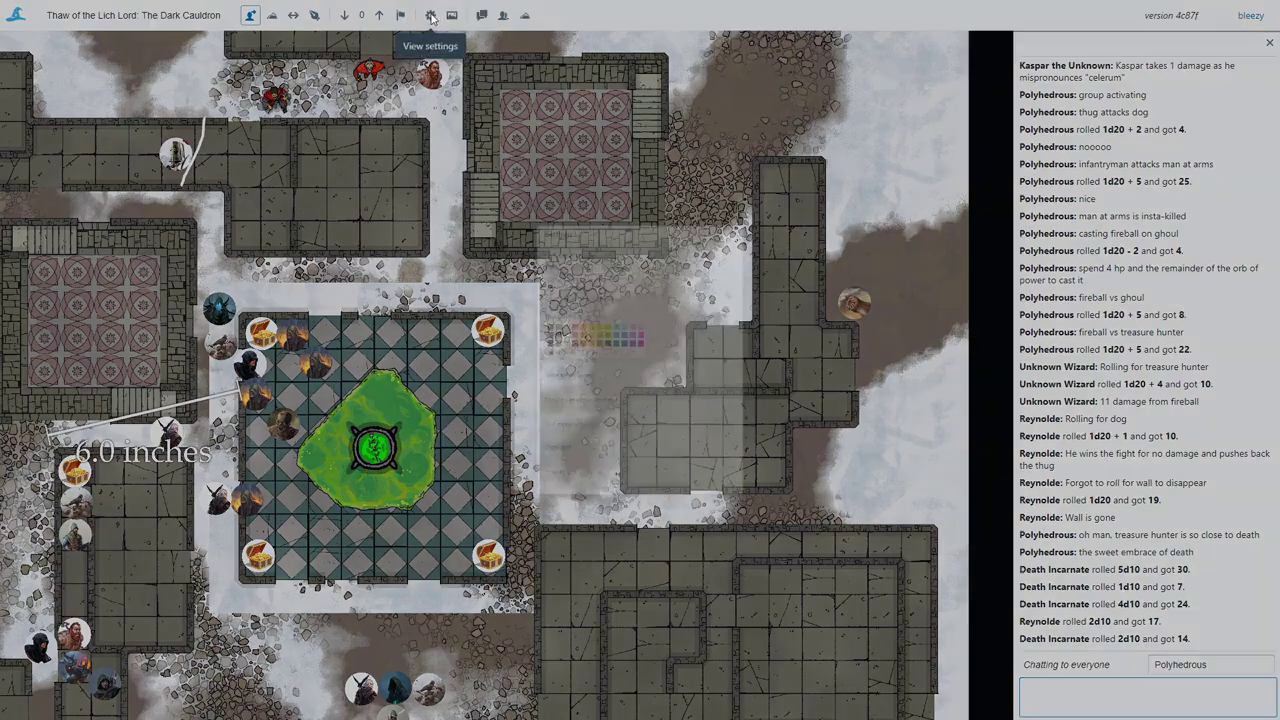
left_click(540, 243)
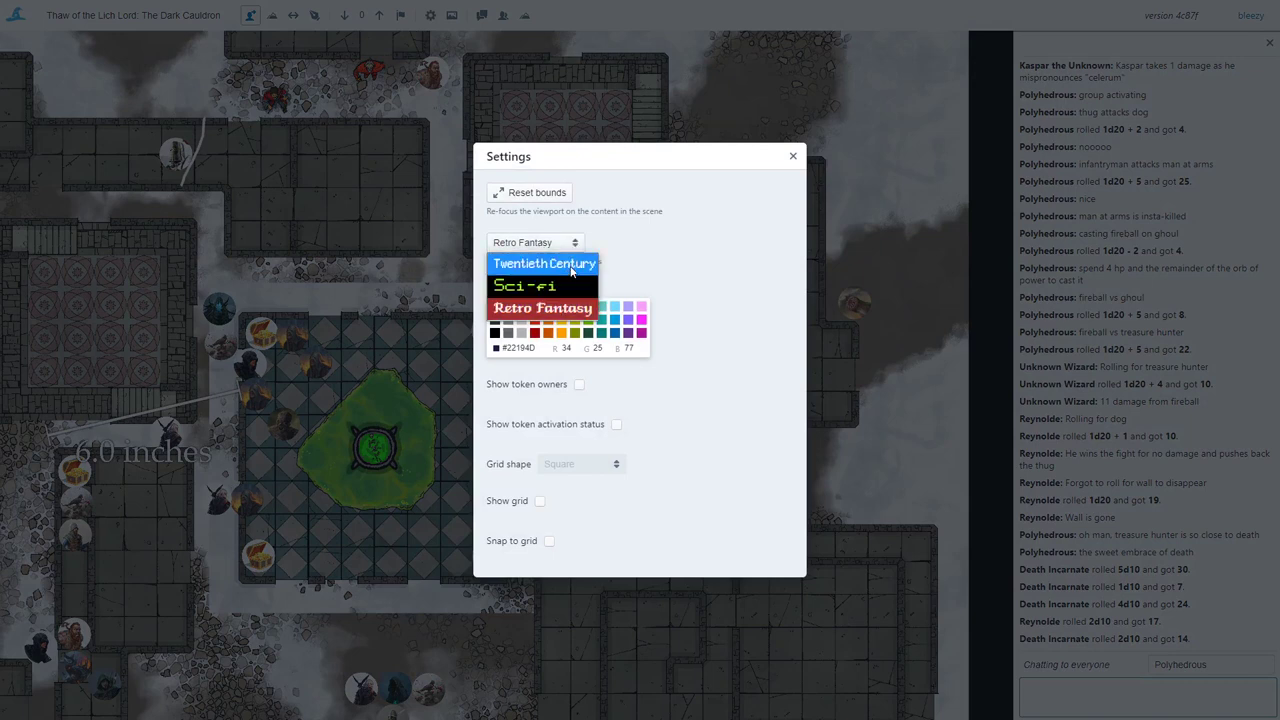
left_click(572, 266)
left_click(728, 121)
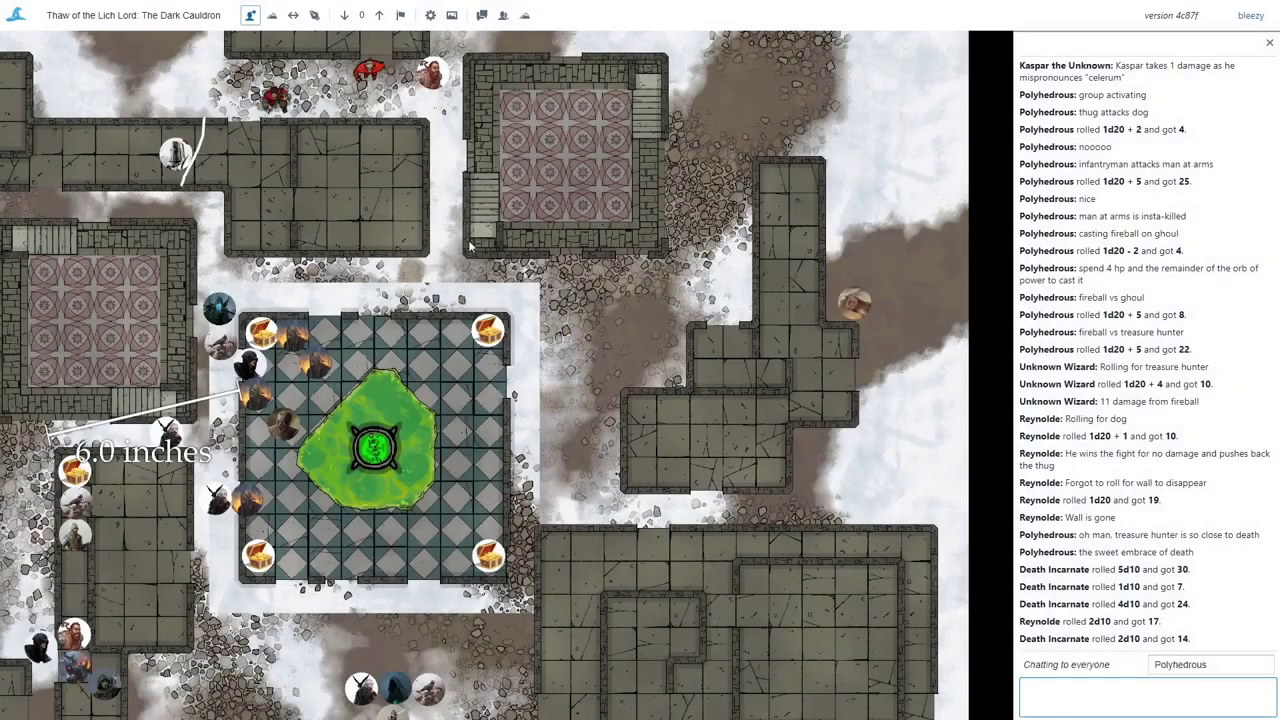
mouse_move(250, 365)
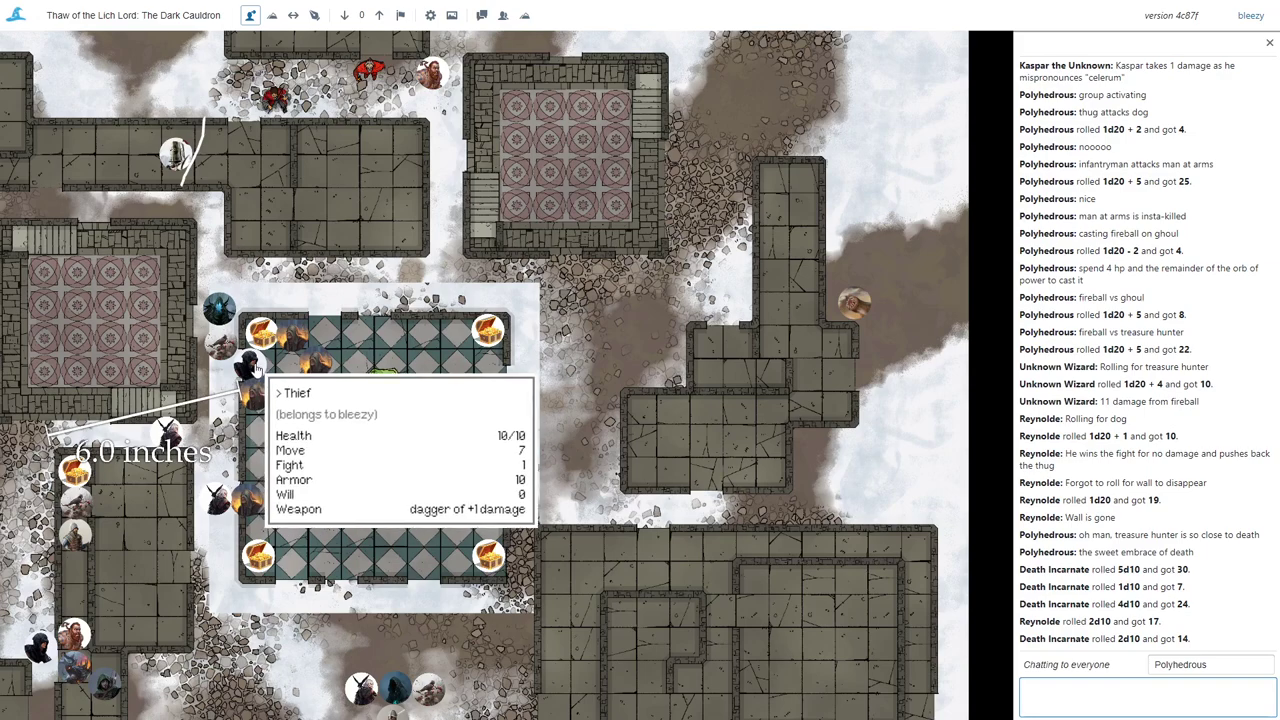
Step: Change the tooltip theme to Sci-fi and preview the token's stat card
left_click(431, 15)
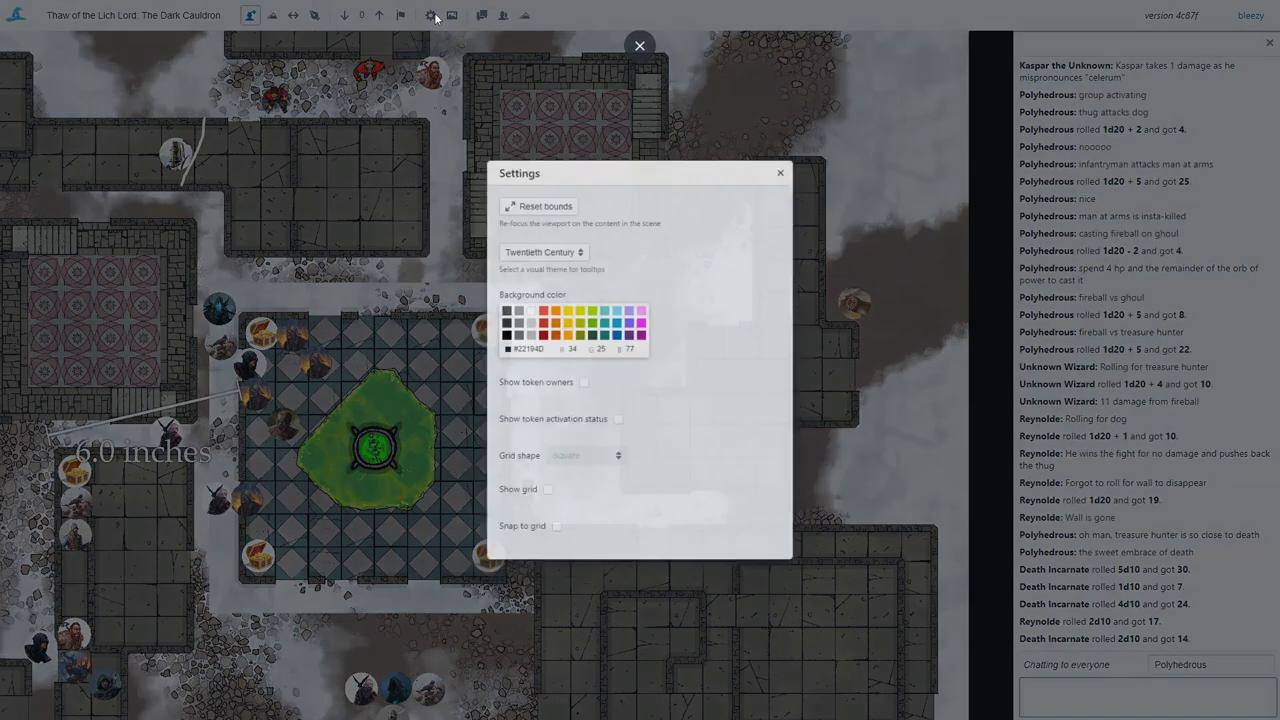
left_click(536, 242)
left_click(540, 288)
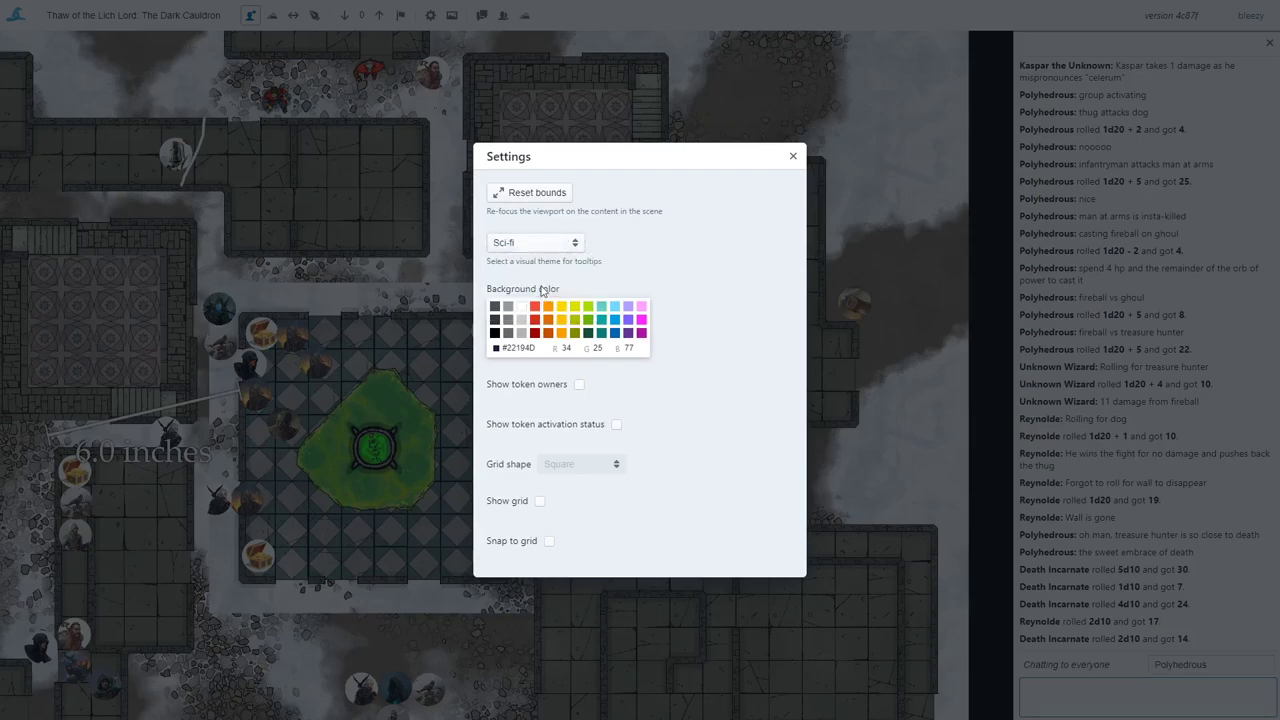
left_click(415, 293)
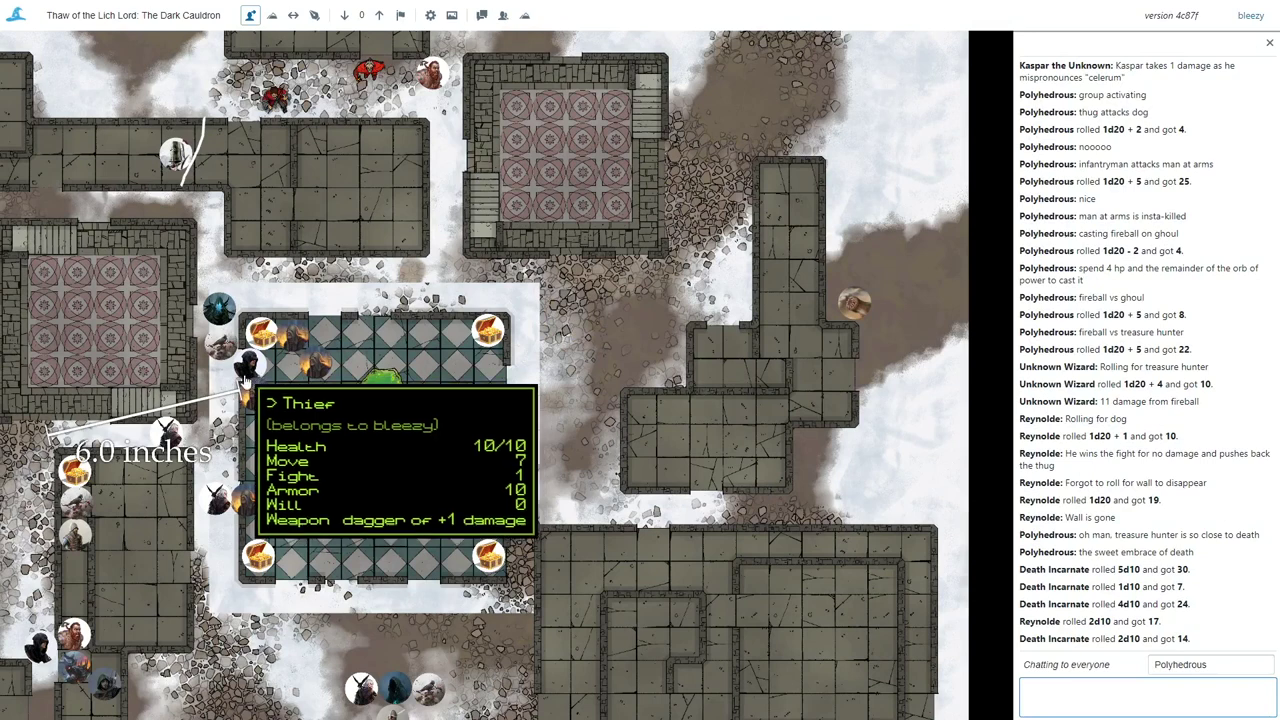
mouse_move(258, 400)
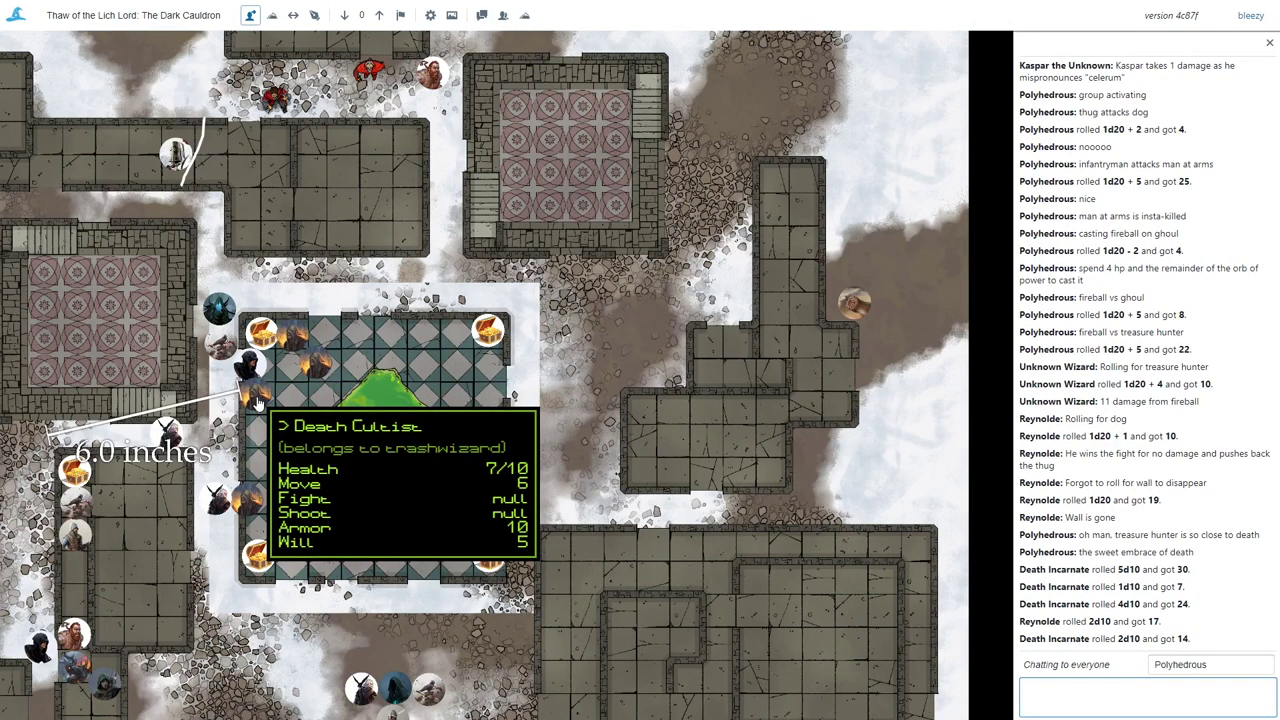
Step: Set the tooltip theme to Retro Fantasy in View settings
left_click(430, 15)
left_click(550, 246)
left_click(530, 305)
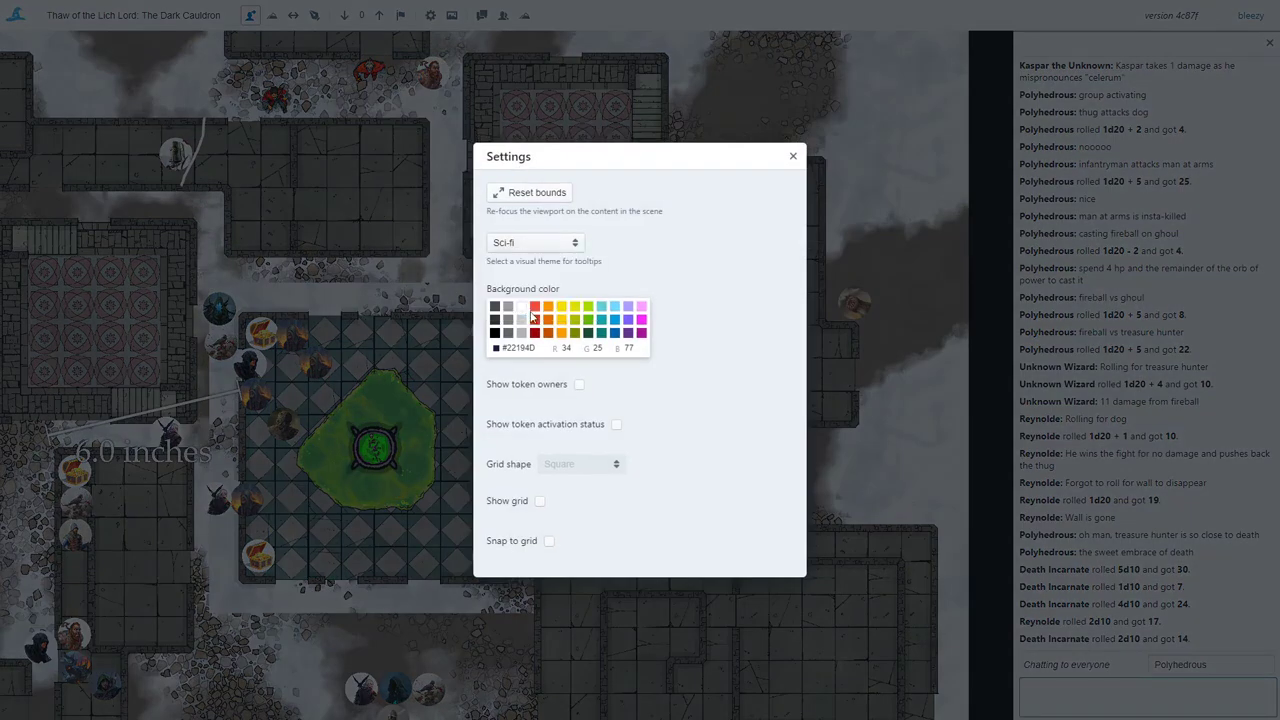
left_click(405, 277)
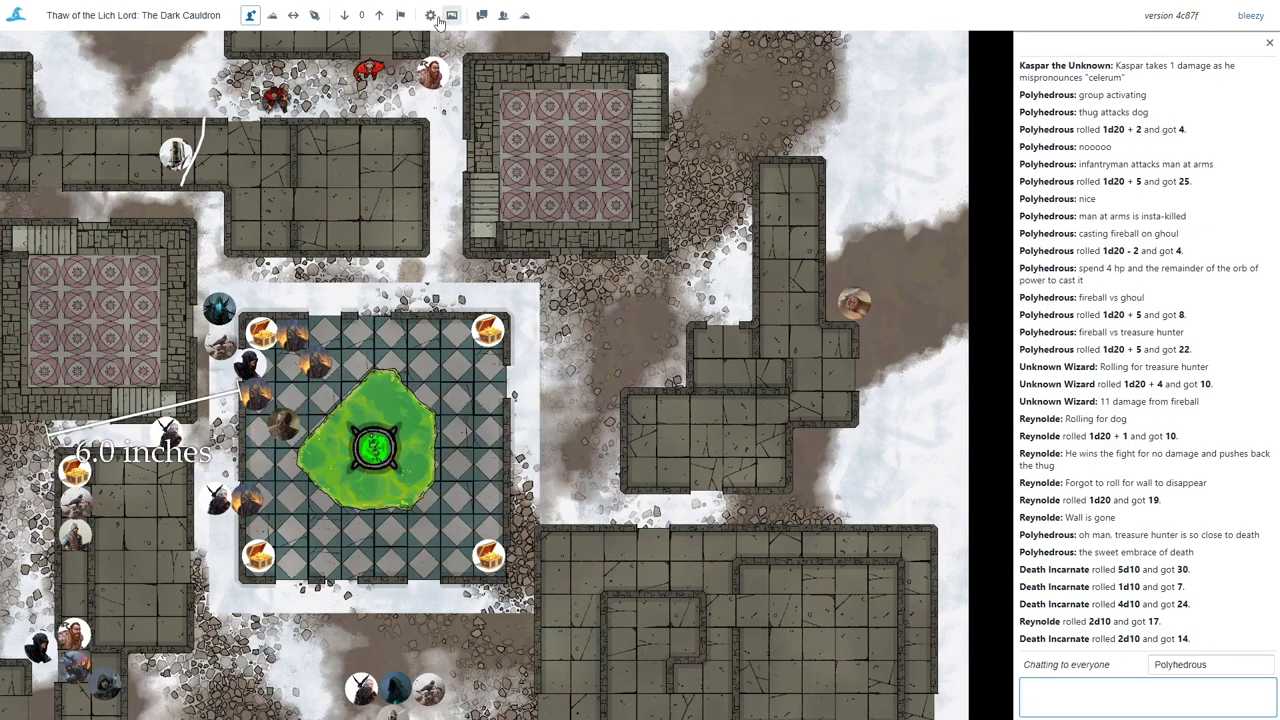
Step: Expand the Thief token's full options card, then dismiss it
mouse_move(317, 363)
left_click(245, 370)
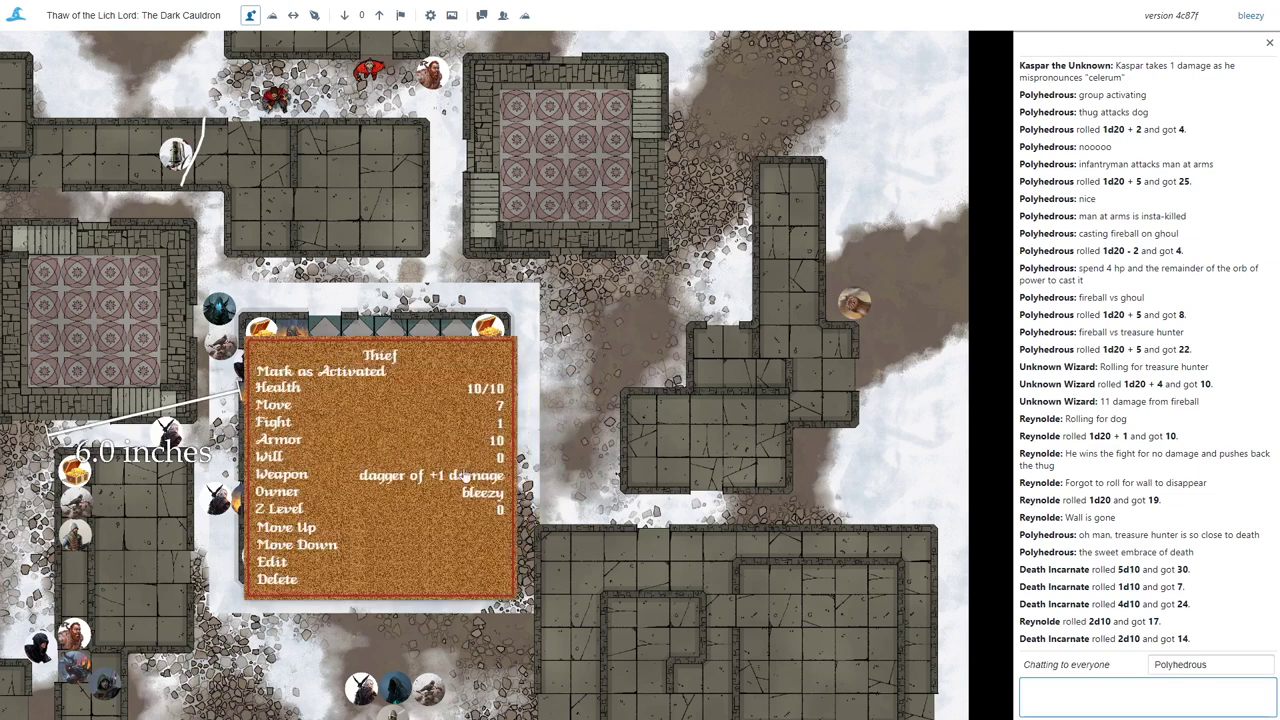
left_click(442, 288)
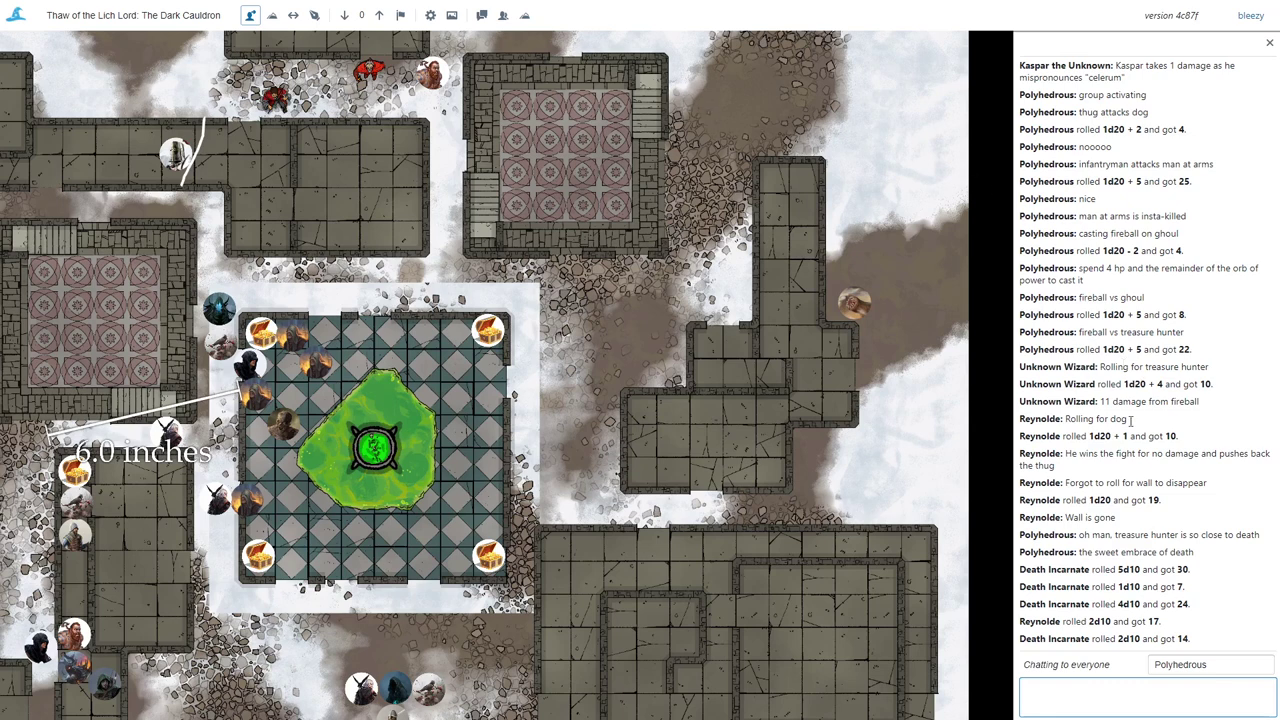
Step: Post 'hello' in the table chat
left_click(1125, 687)
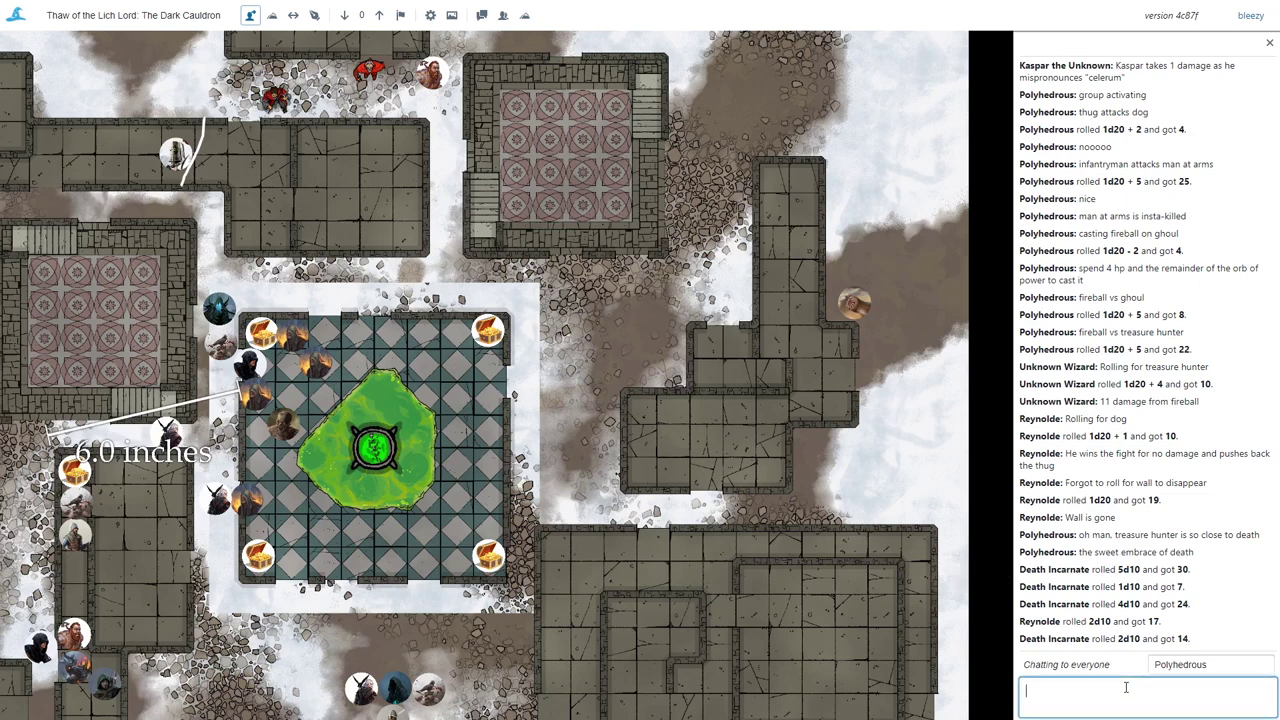
type("hello")
key("Return")
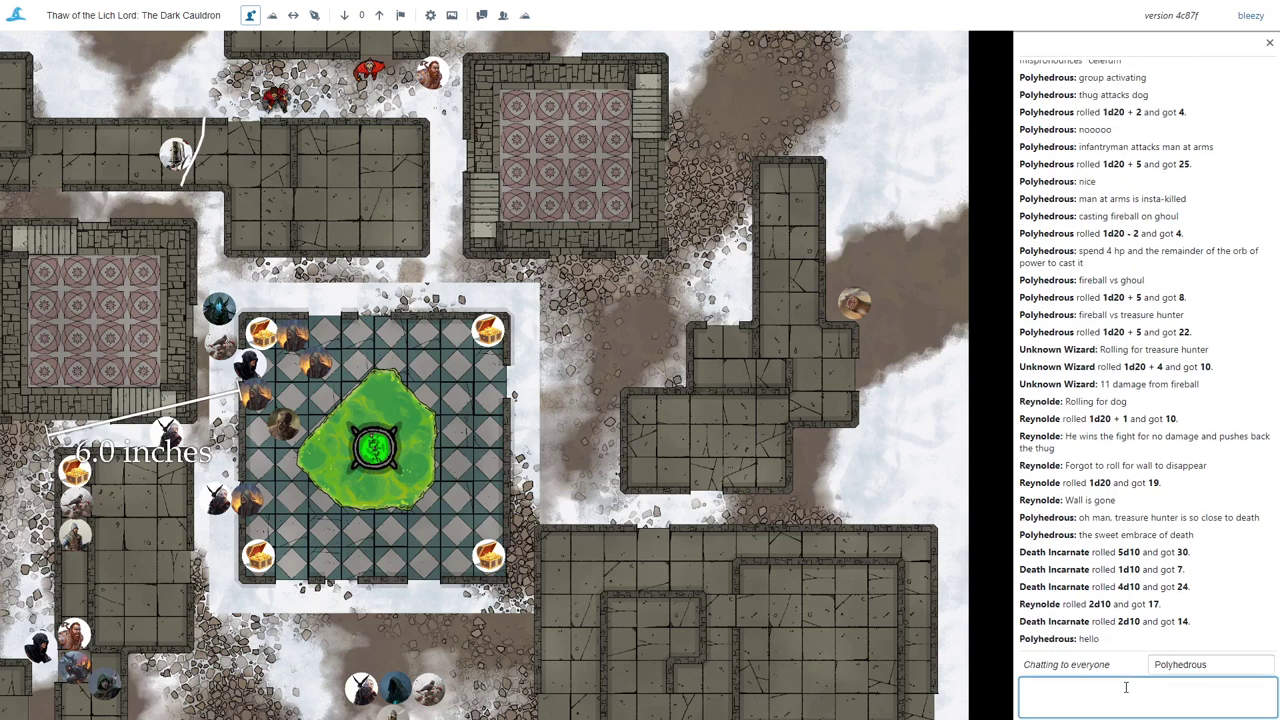
Step: Rename the speaker to Calculon and post 'hi there'
double_click(1182, 666)
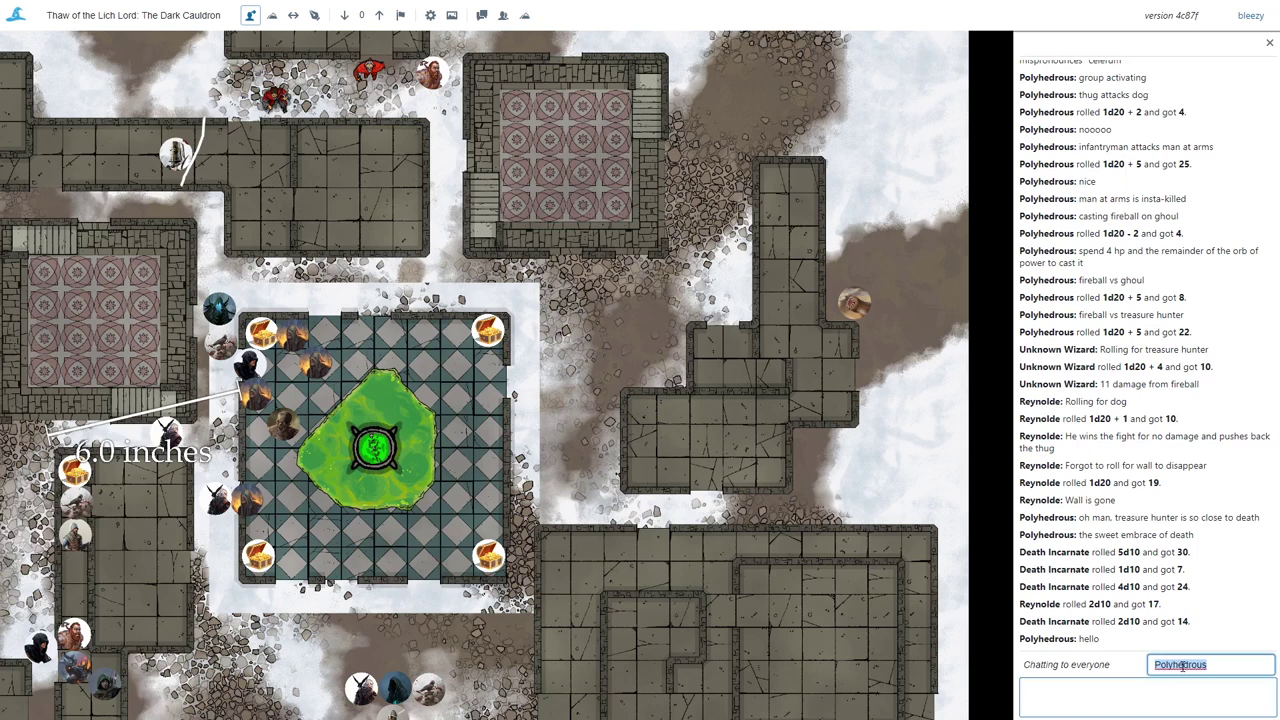
type("Calculon")
left_click(1171, 705)
type("h")
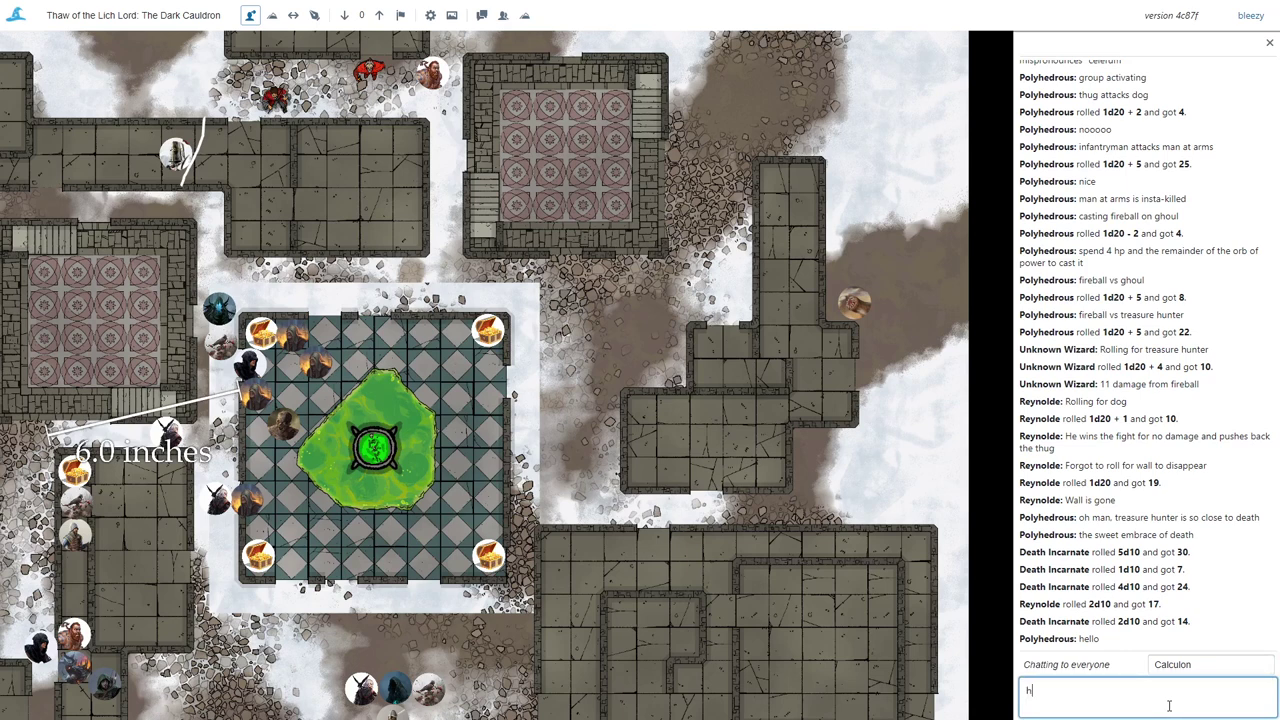
type("i there")
key("Return")
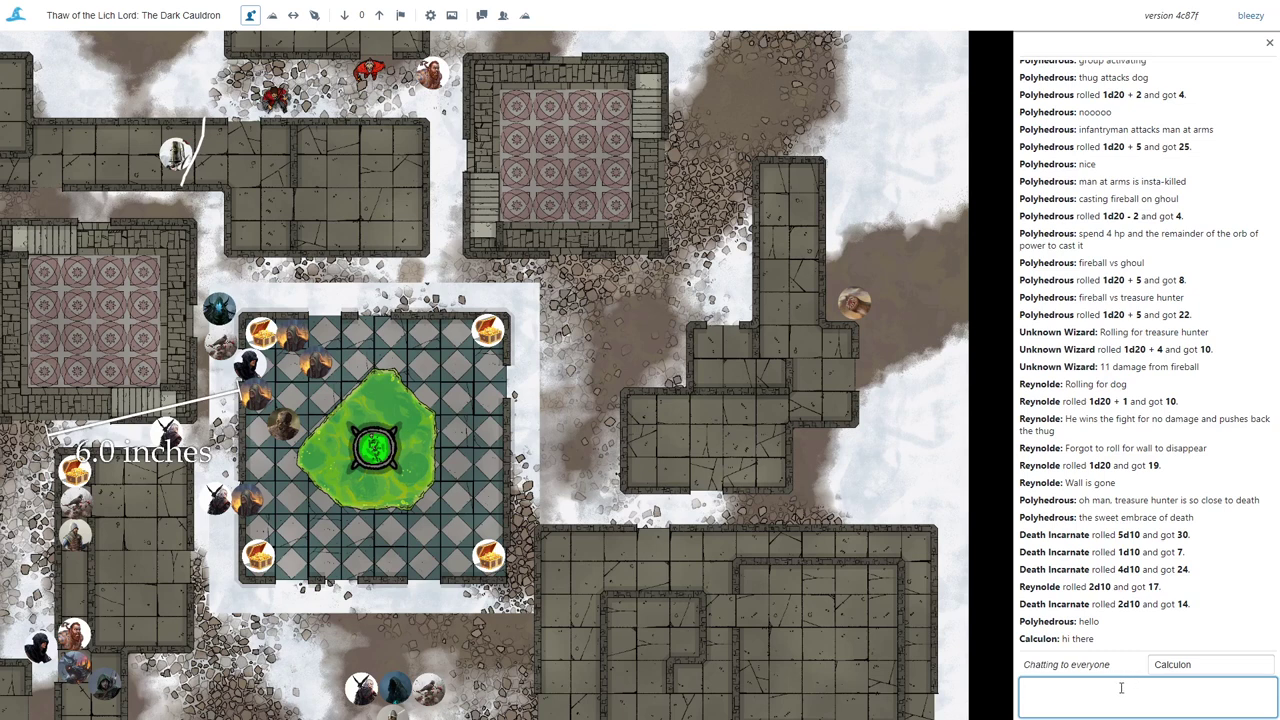
Step: Turn on Whisper, choose one player as recipient, and send 'test whisper'
left_click(1087, 670)
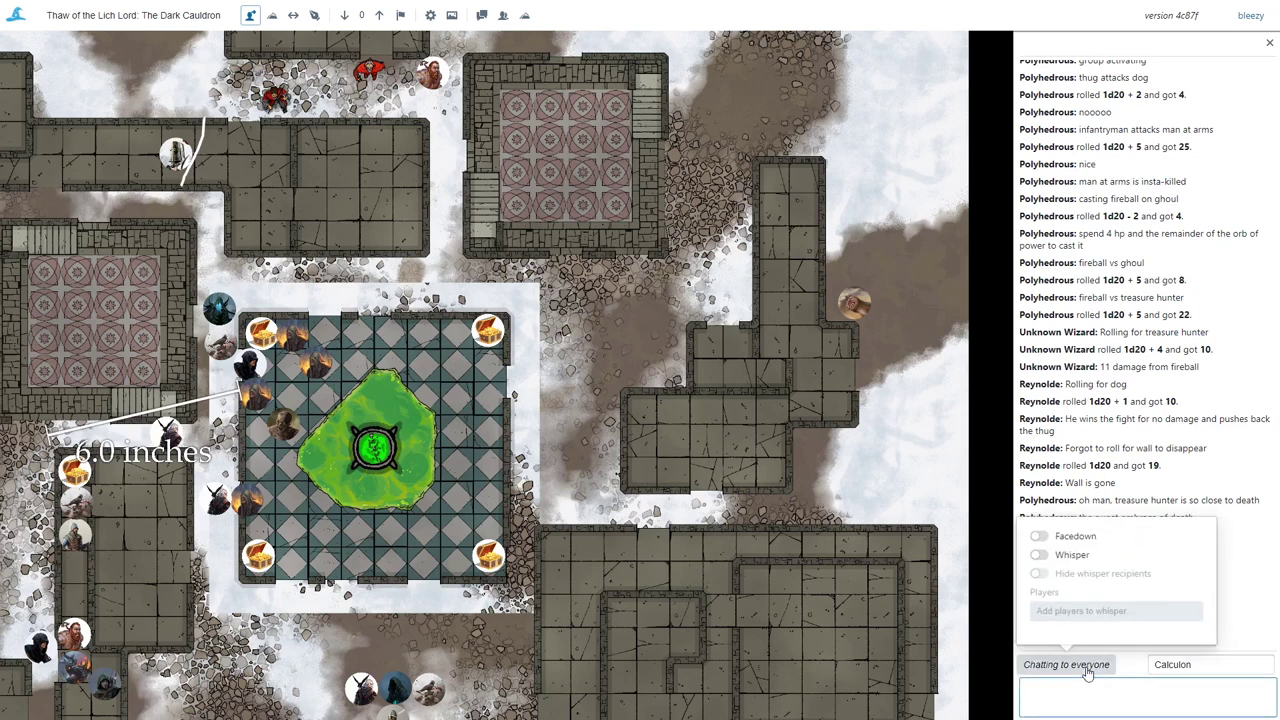
left_click(1077, 561)
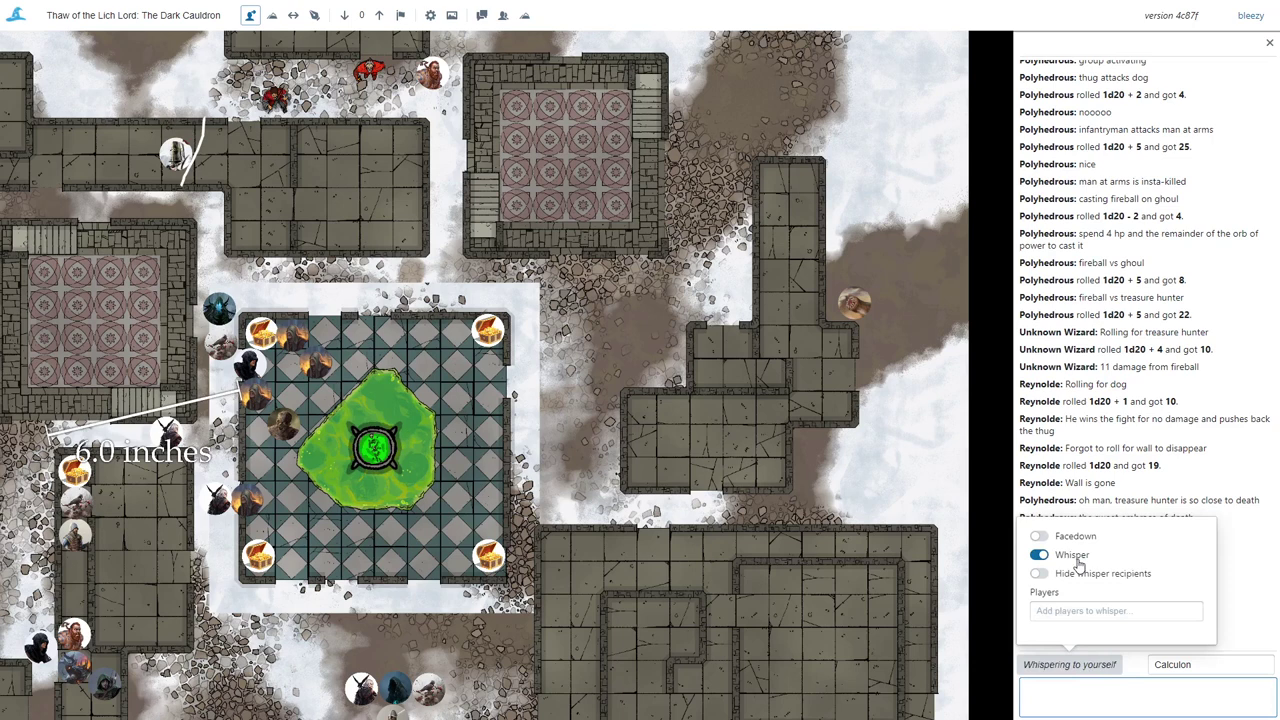
left_click(1087, 611)
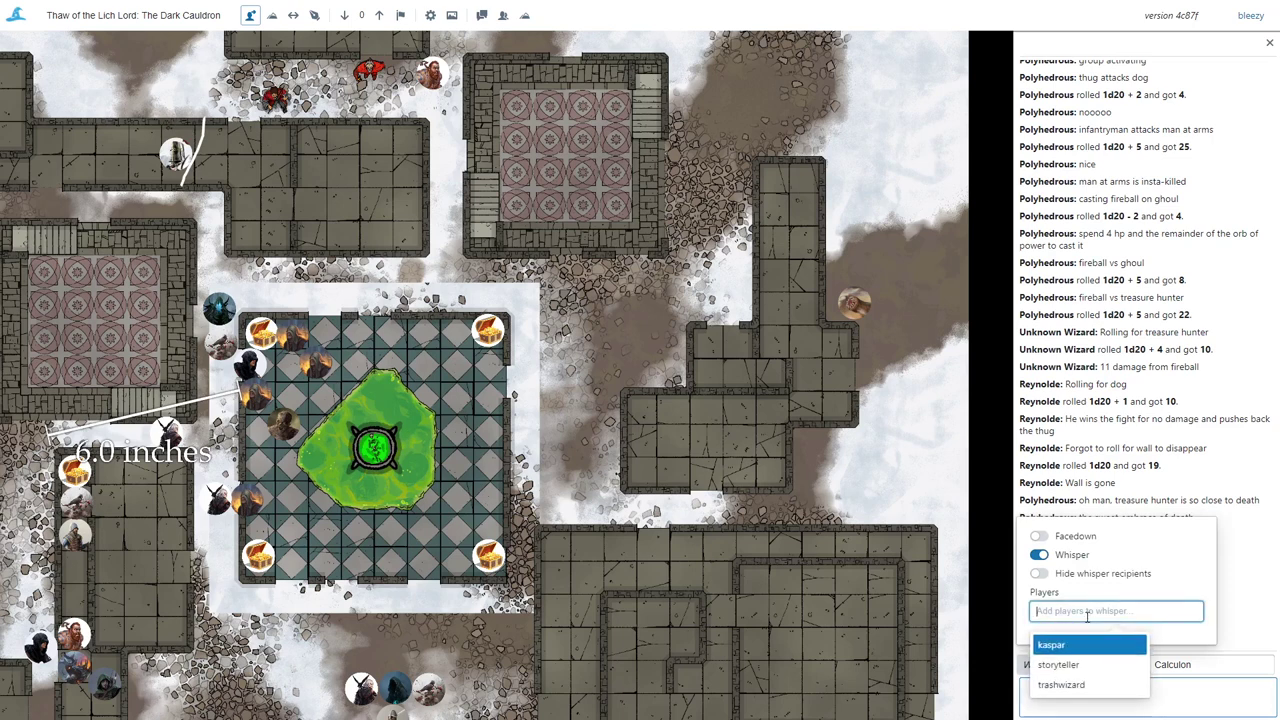
left_click(1104, 643)
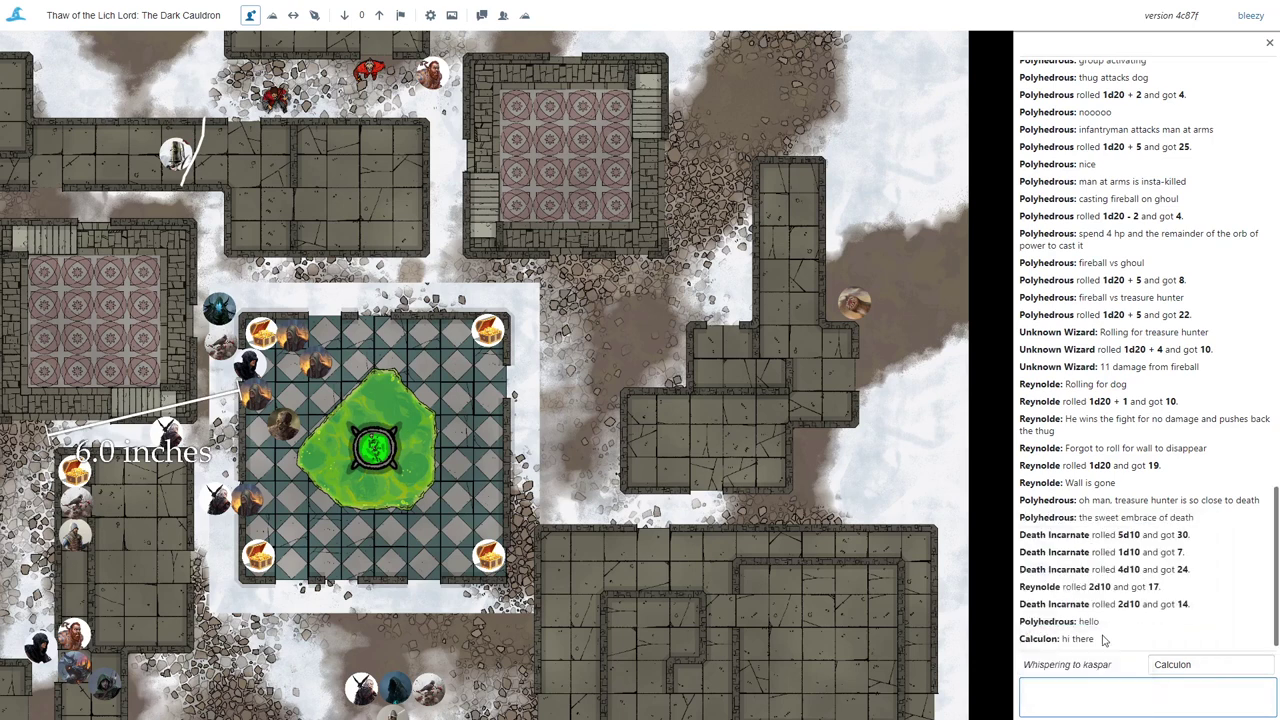
left_click(1105, 690)
type("test whip")
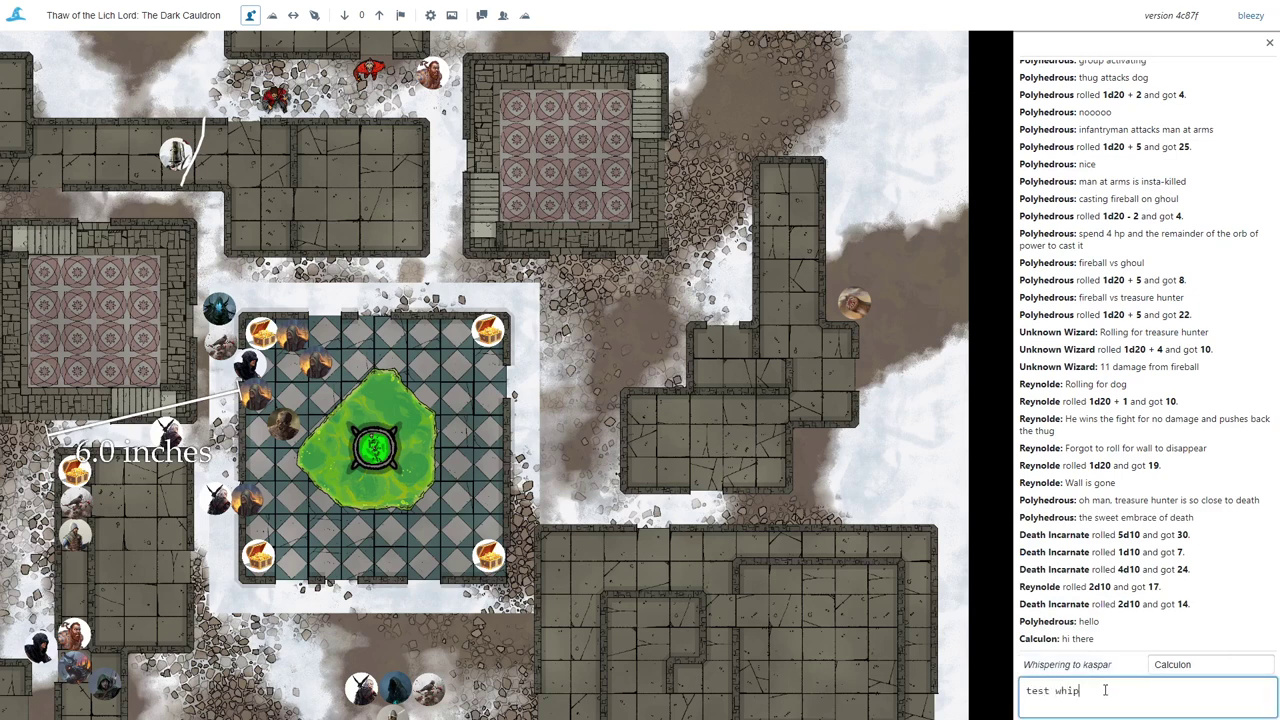
key("BackSpace")
type("sper")
key("Return")
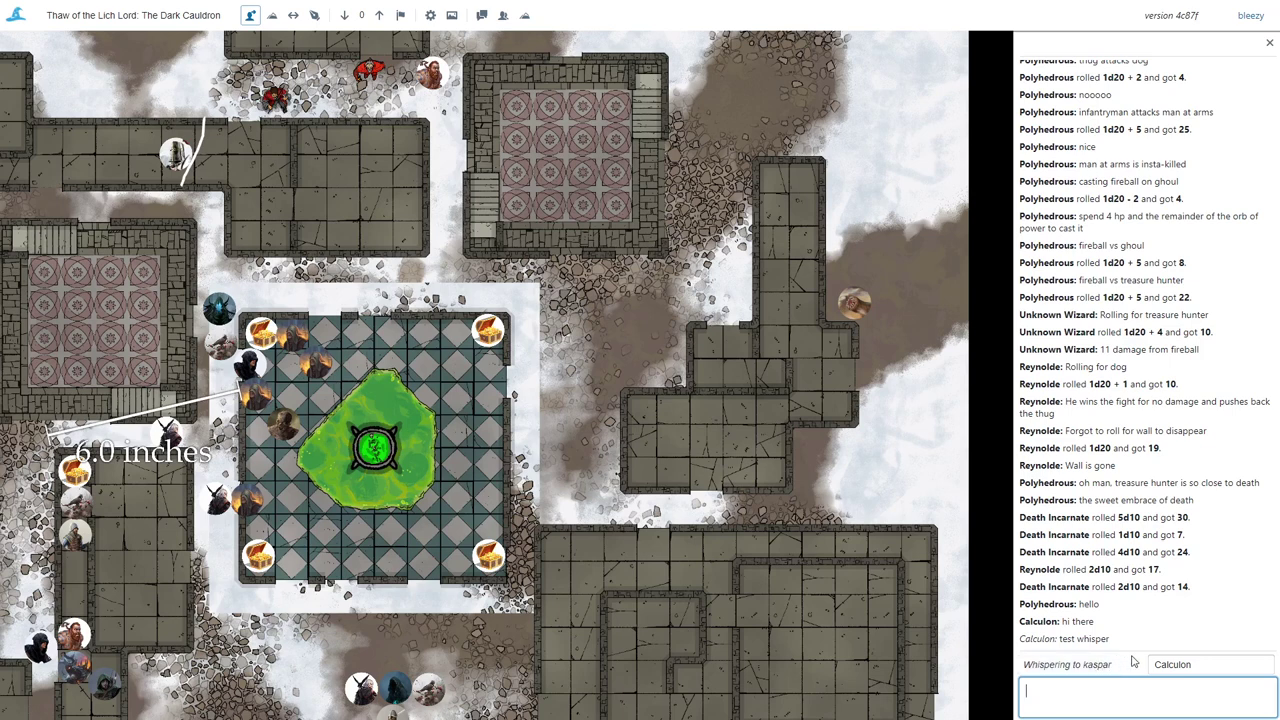
Step: Add storyteller as a second whisper recipient
left_click(1080, 664)
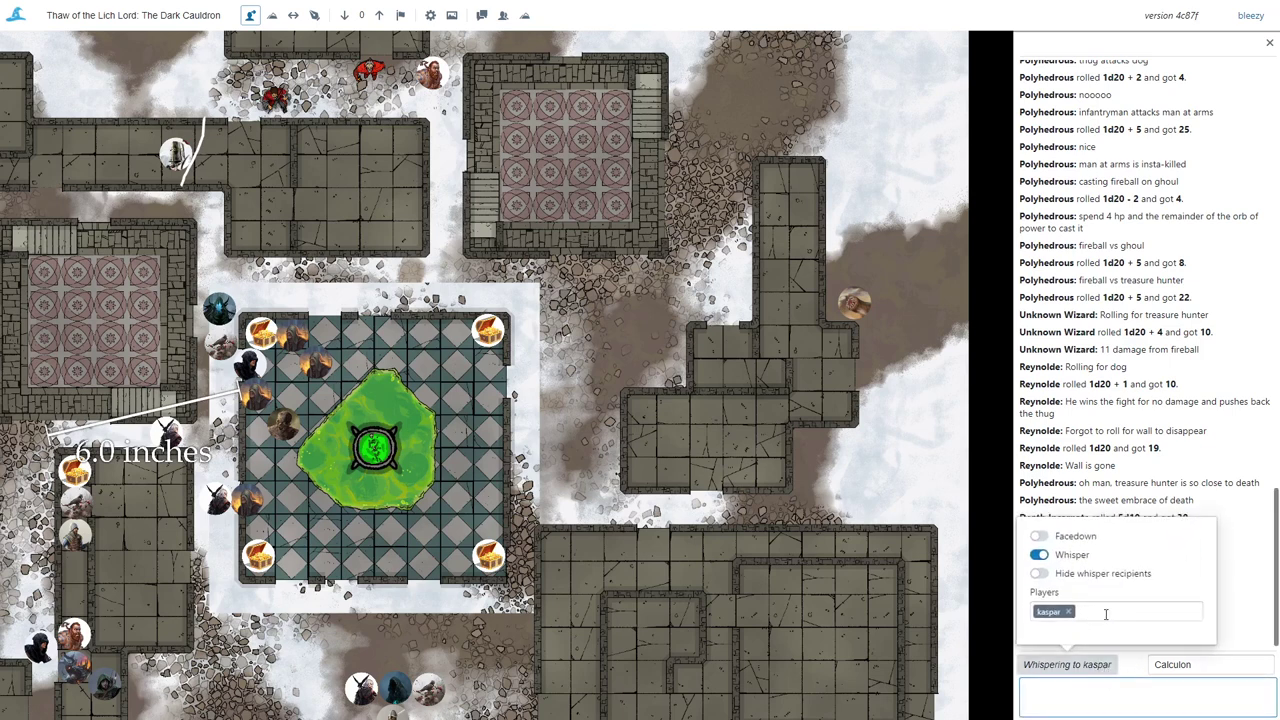
left_click(1106, 614)
left_click(1100, 645)
left_click(1126, 694)
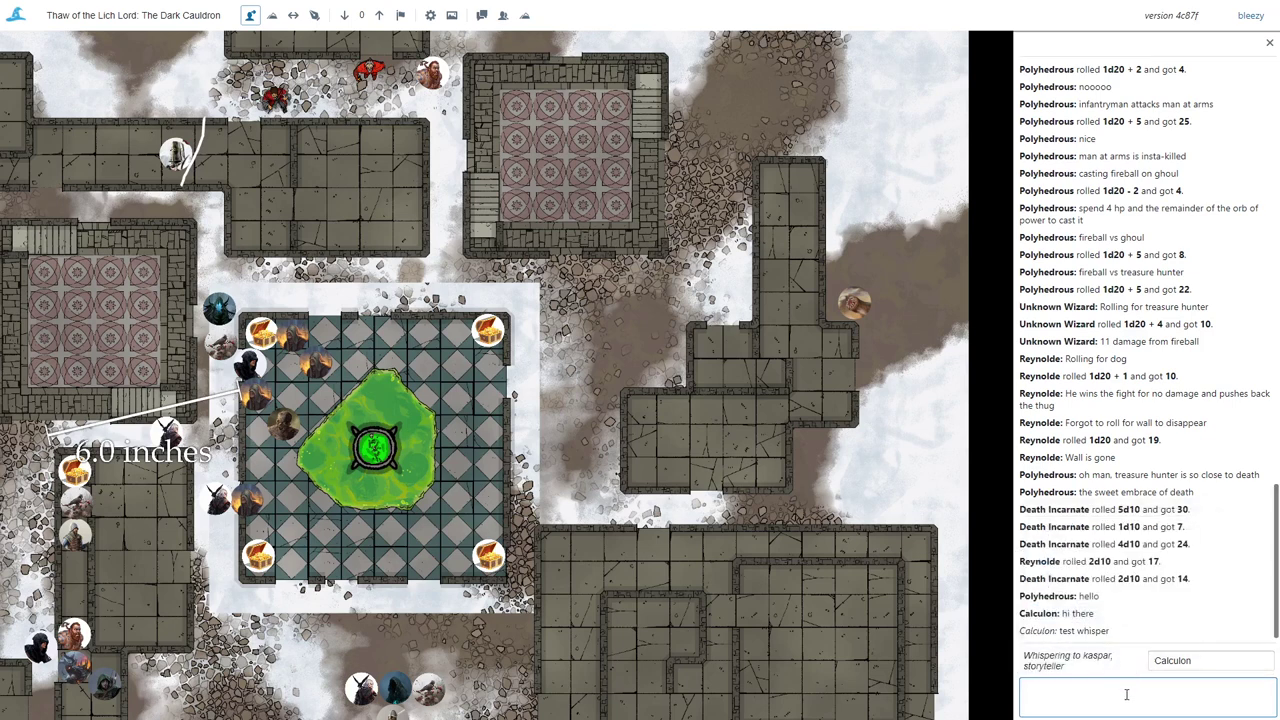
Step: Toggle Whisper off, back on, and off again
left_click(1090, 665)
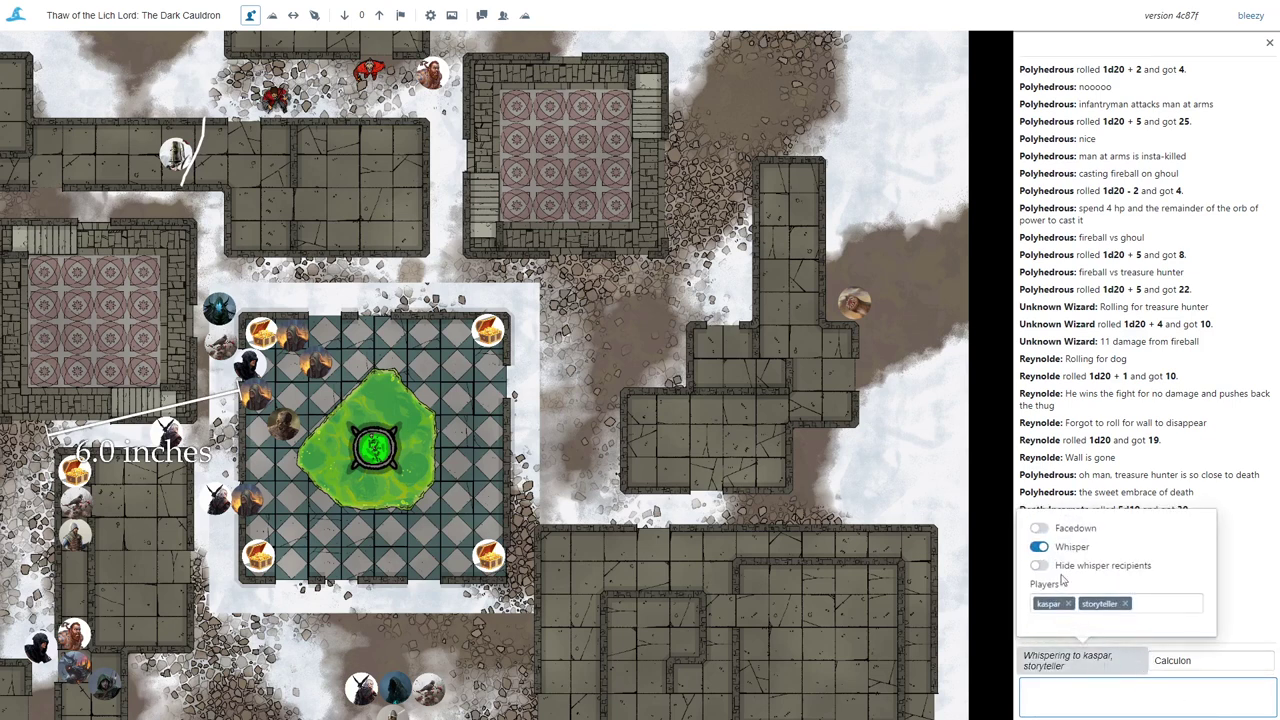
left_click(1039, 547)
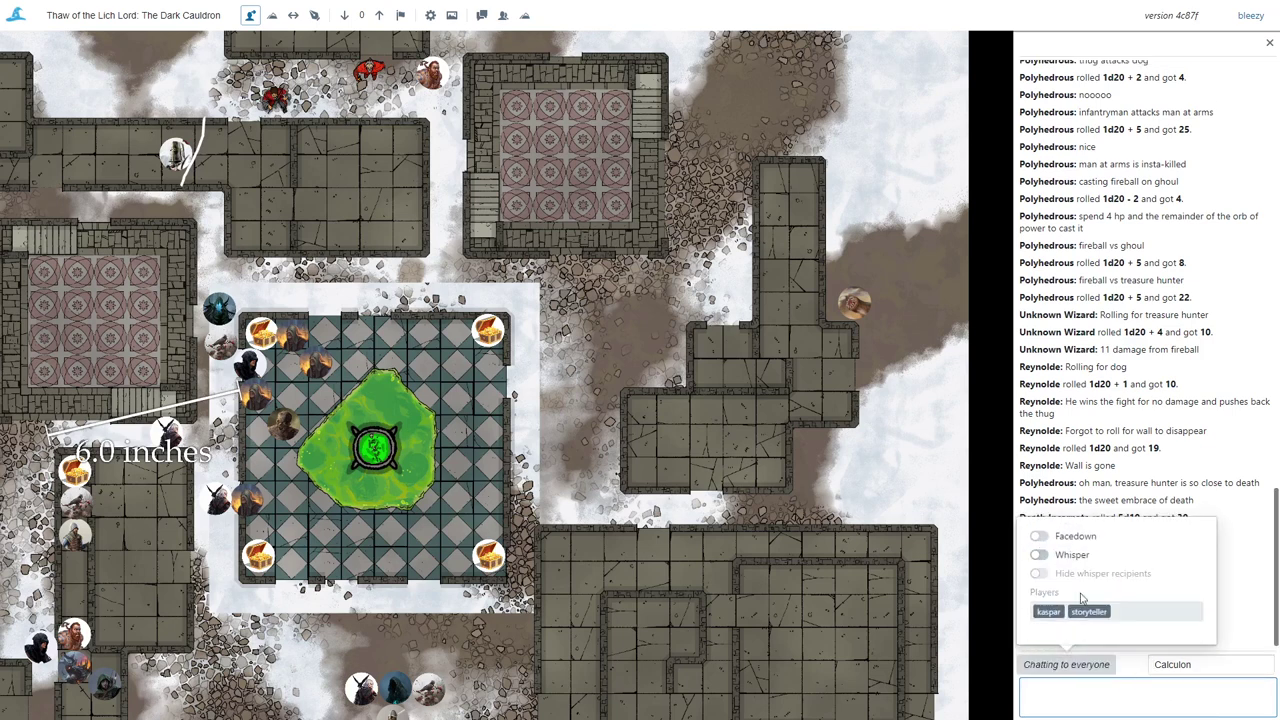
left_click(1039, 554)
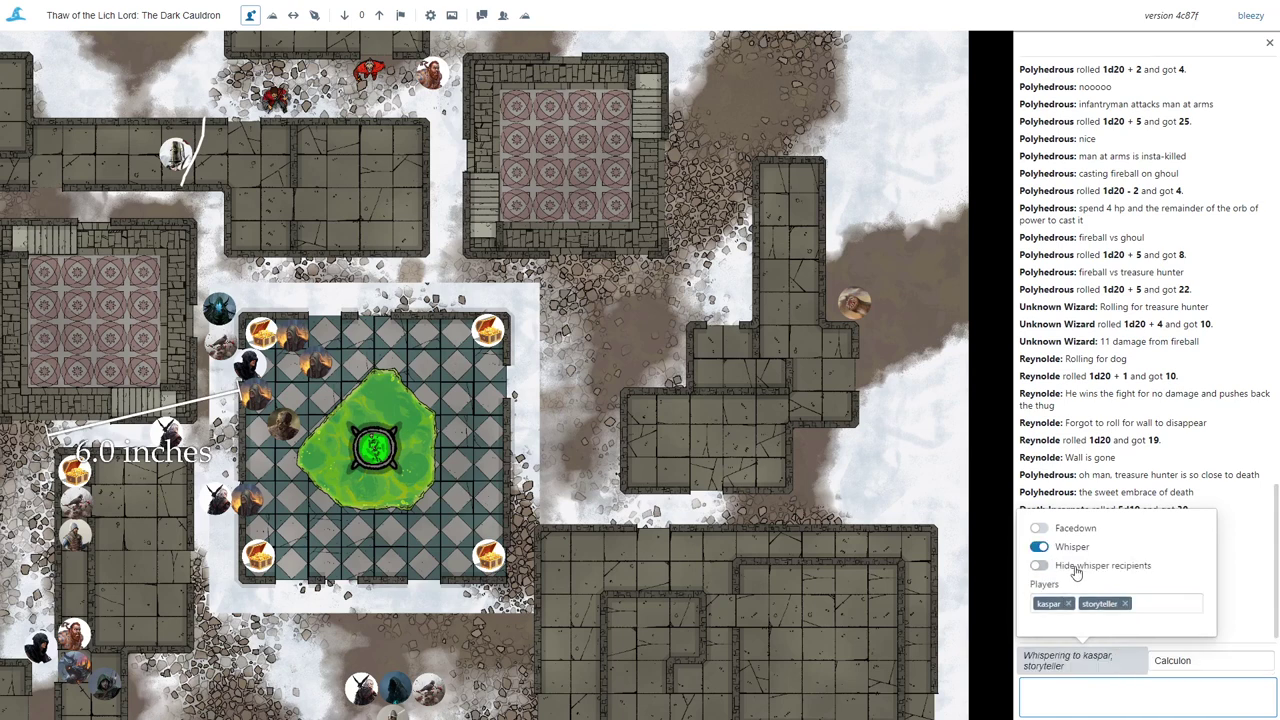
left_click(1040, 547)
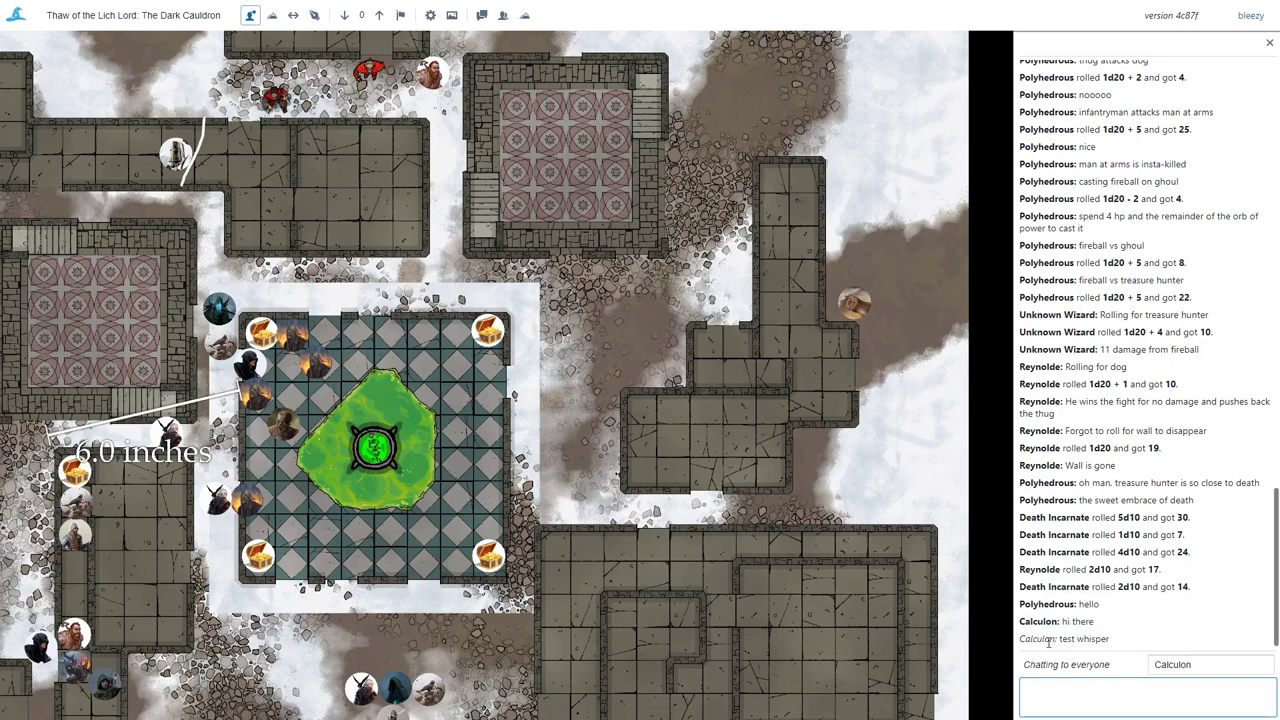
mouse_move(1048, 642)
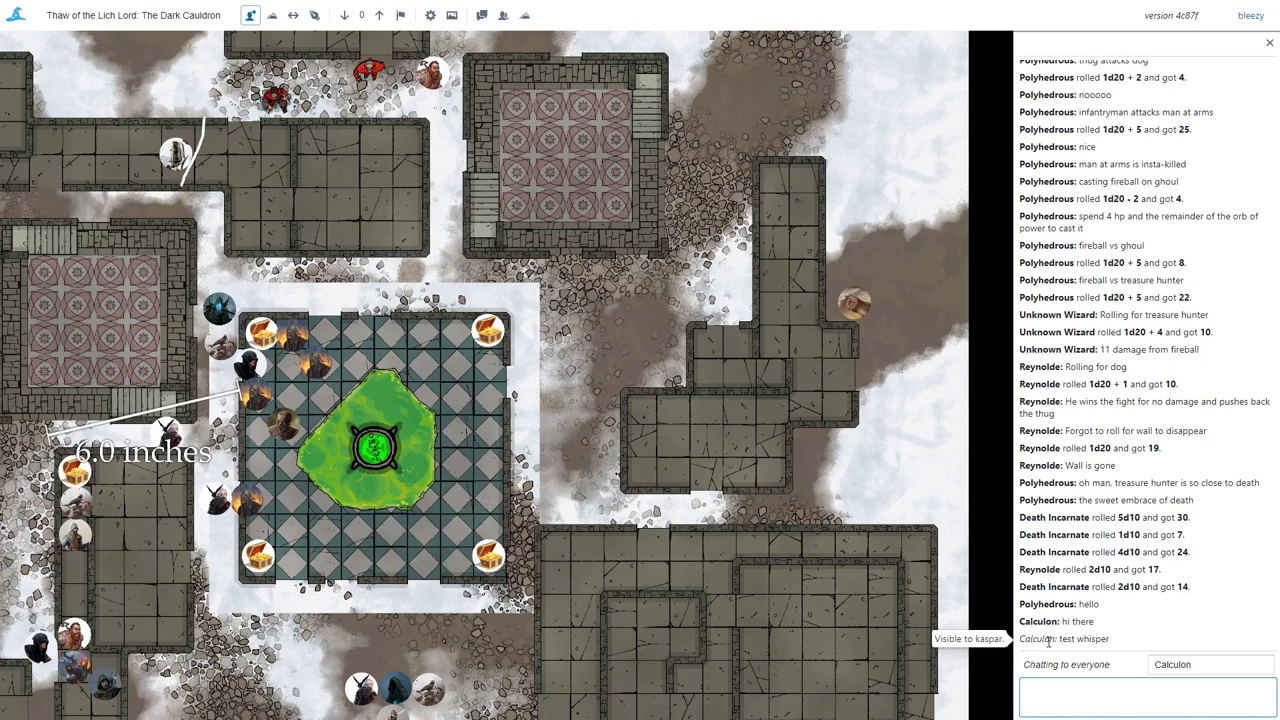
Step: Turn on Facedown so chat messages are sent facedown
left_click(1066, 664)
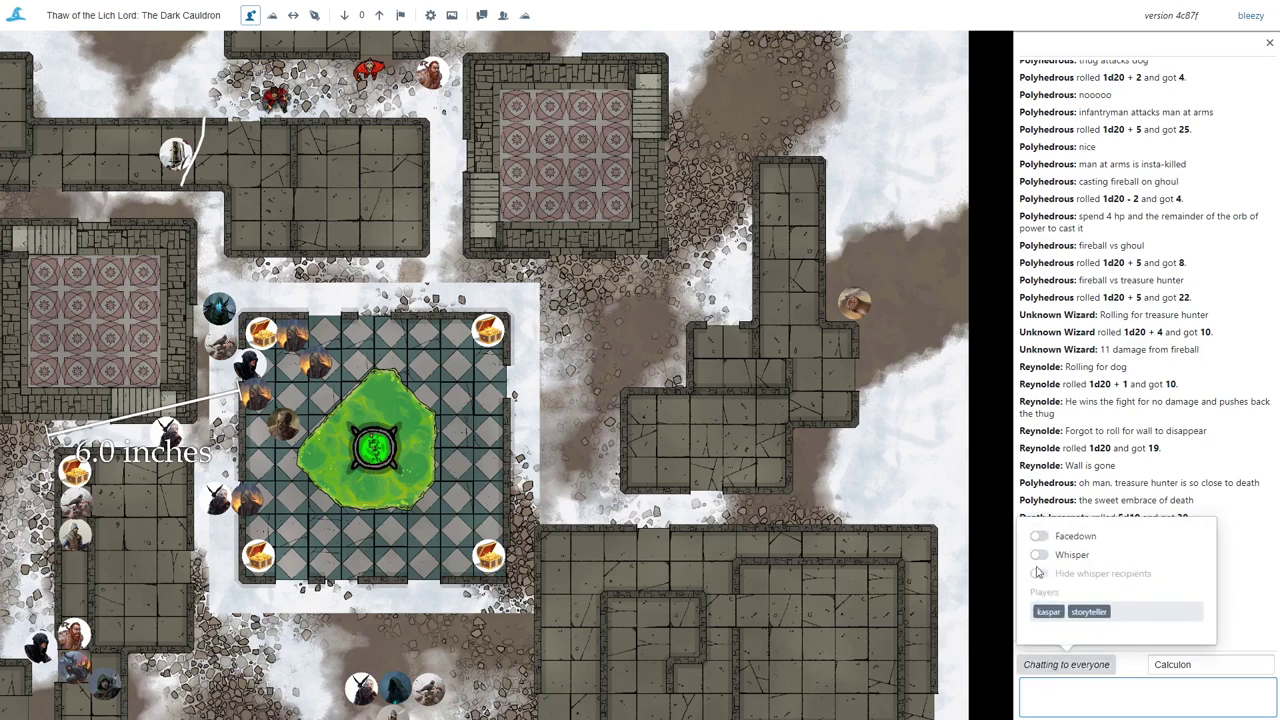
left_click(1039, 536)
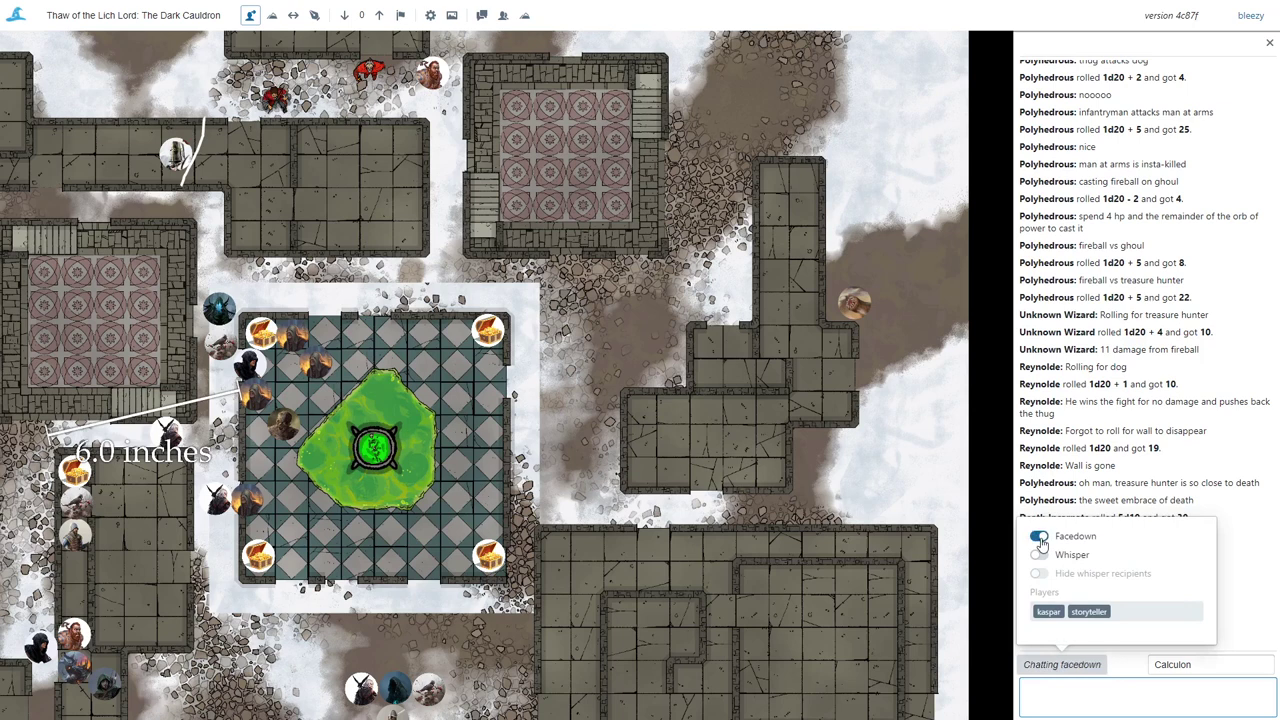
left_click(1087, 681)
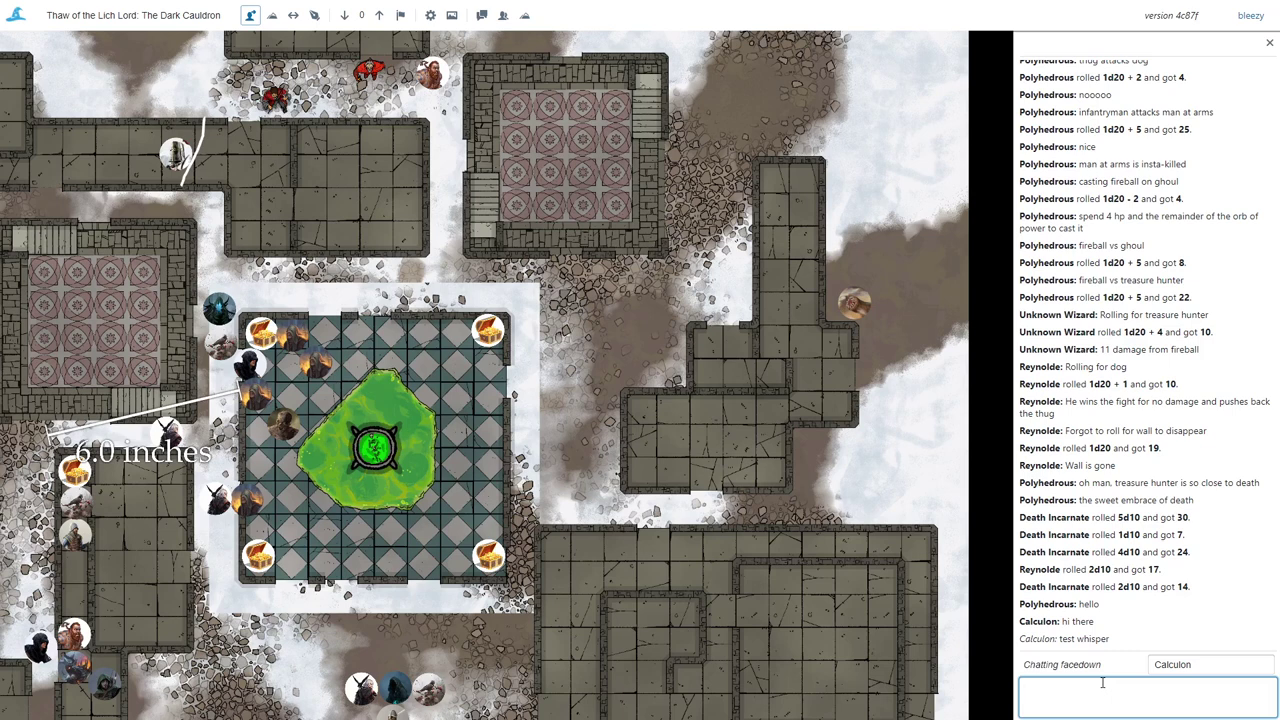
Step: Send 'hello there' facedown and peek at it to reveal the text
type("hello there")
key("Return")
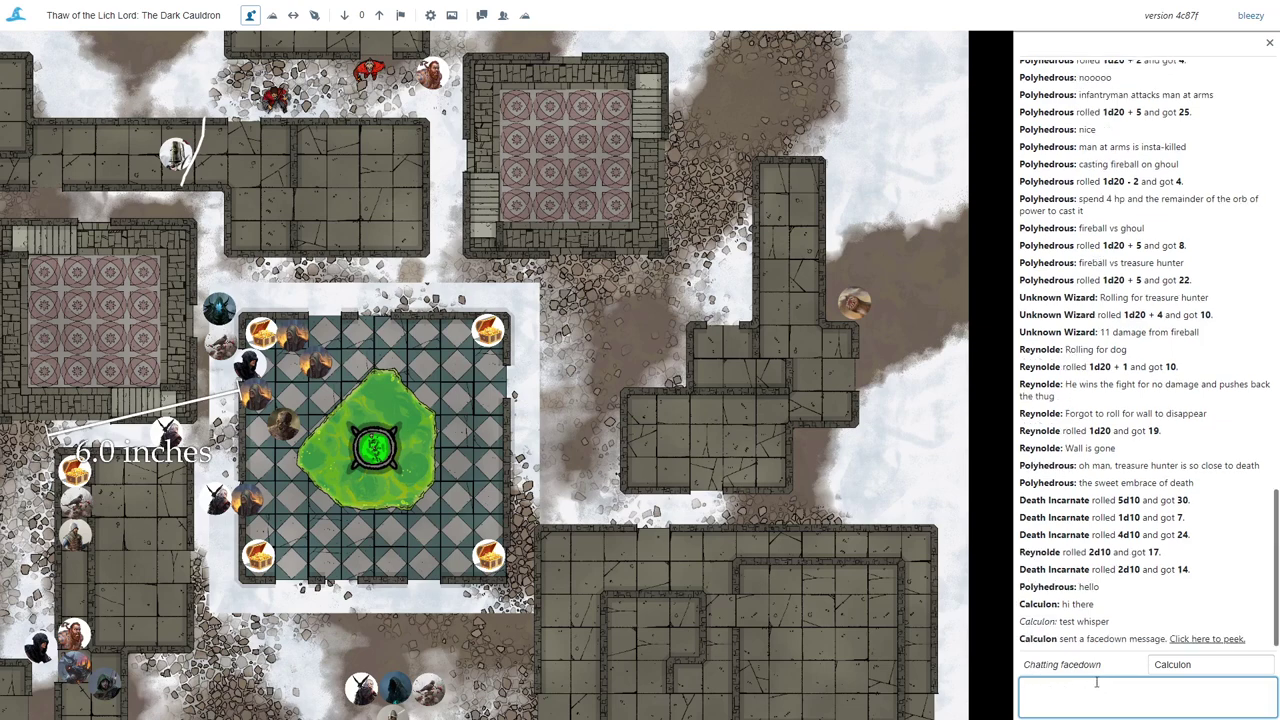
mouse_move(1080, 640)
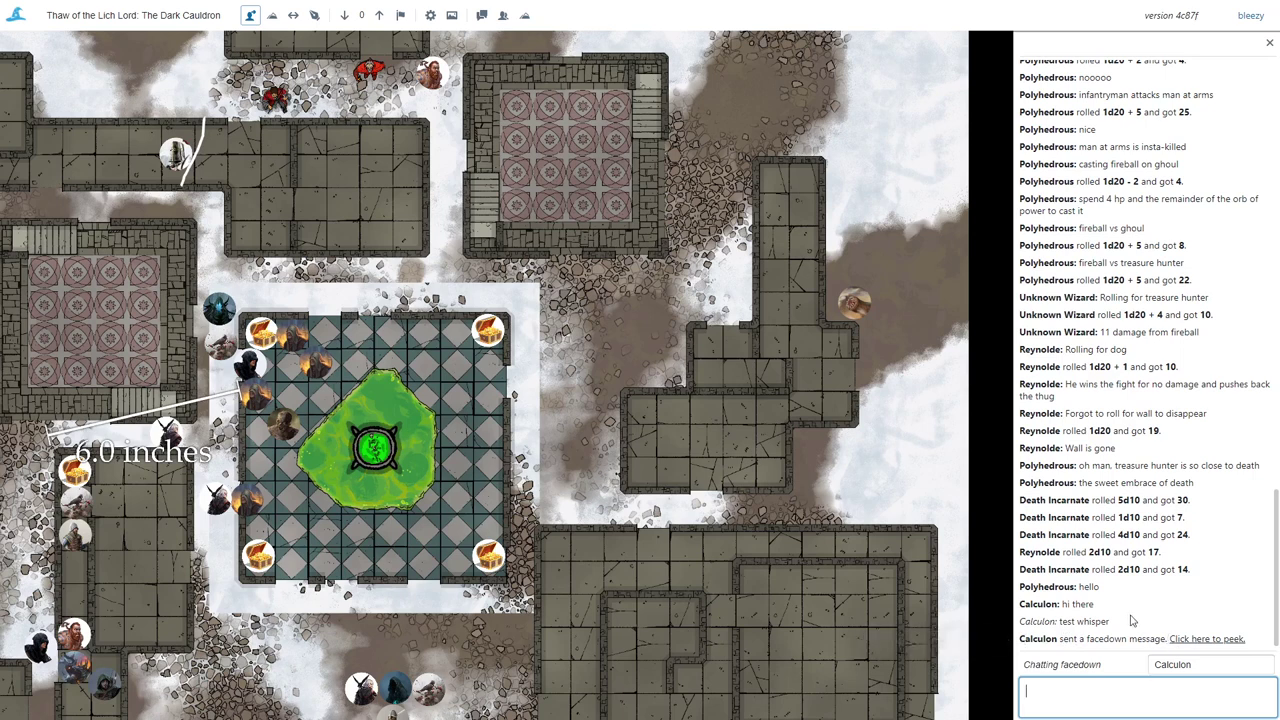
left_click(1183, 640)
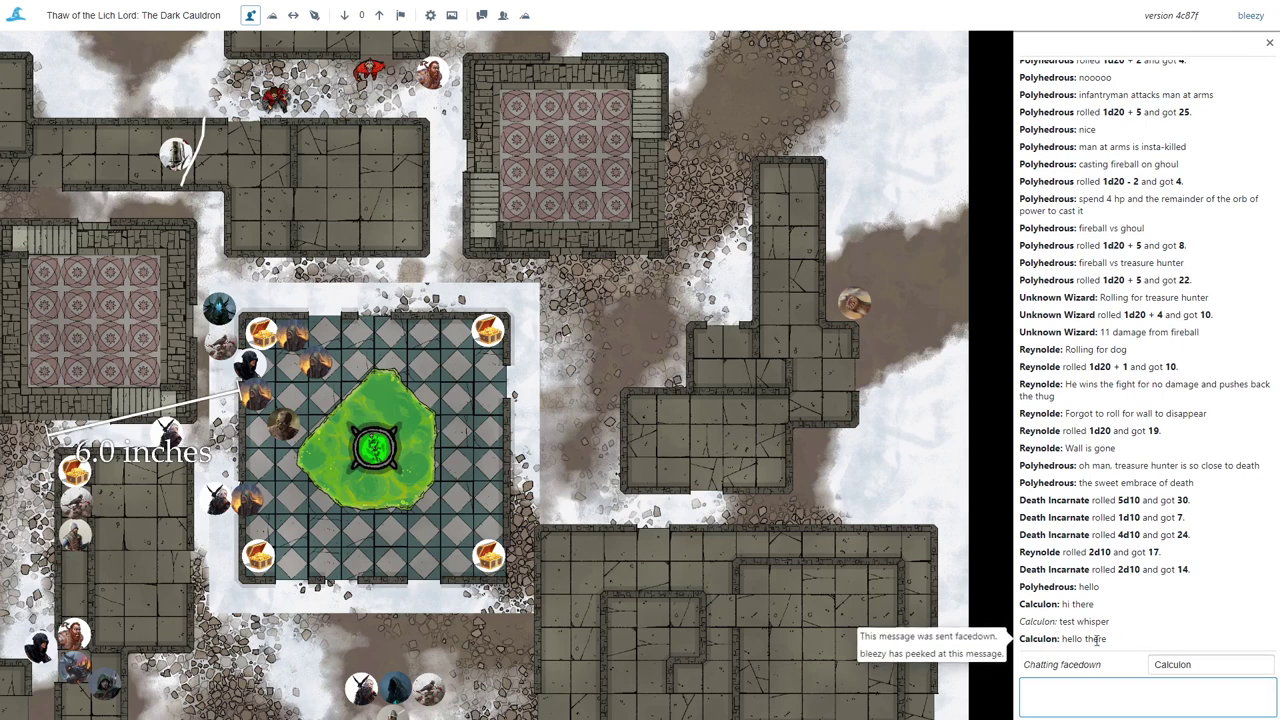
Step: Select the revealed 'hello there' text, then deselect it
left_click_drag(1063, 641, 1130, 640)
left_click(1122, 645)
left_click(1082, 696)
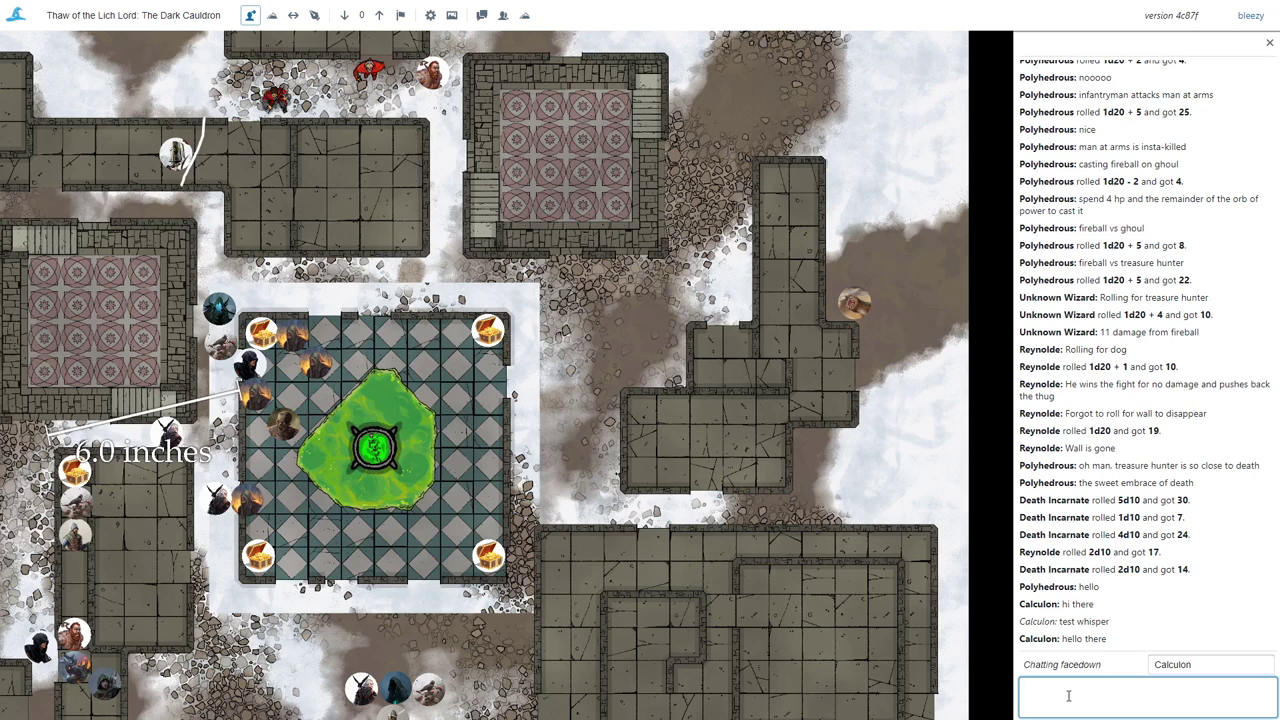
Step: Send 'marksman #1 is an illusion' facedown and peek to reveal it
type("marksman #1 is an illusion")
key("Return")
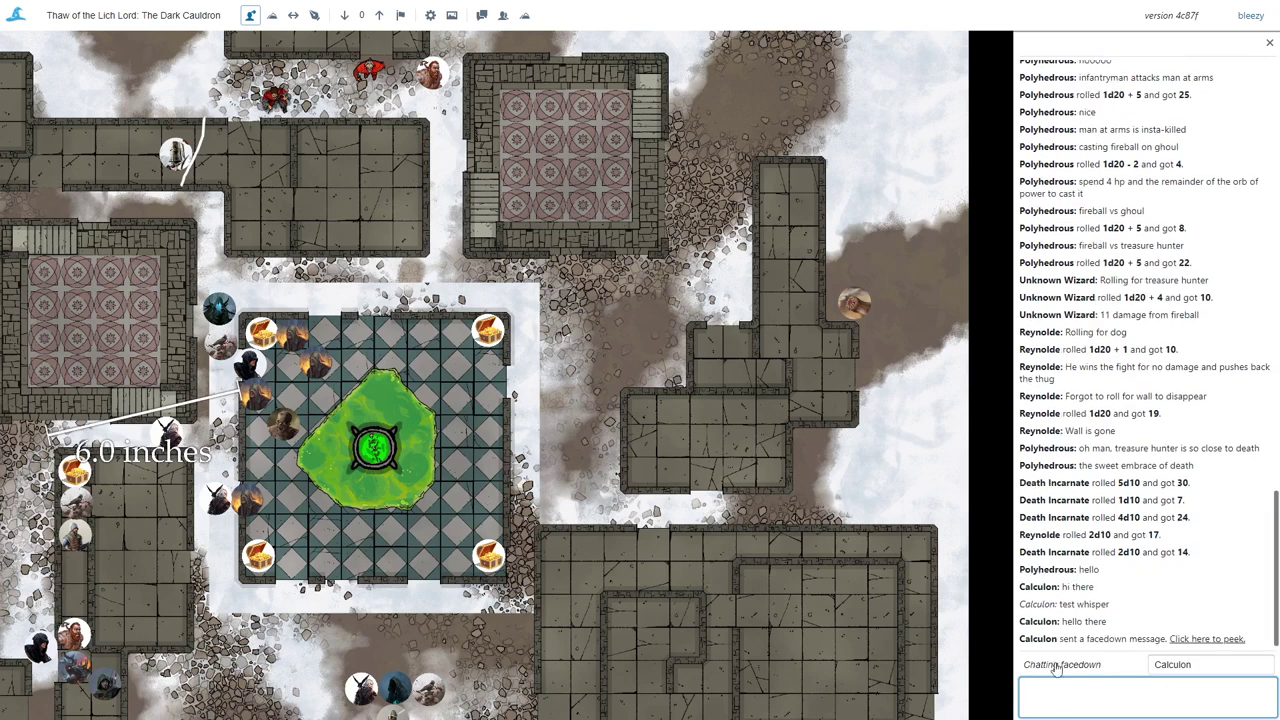
mouse_move(1090, 636)
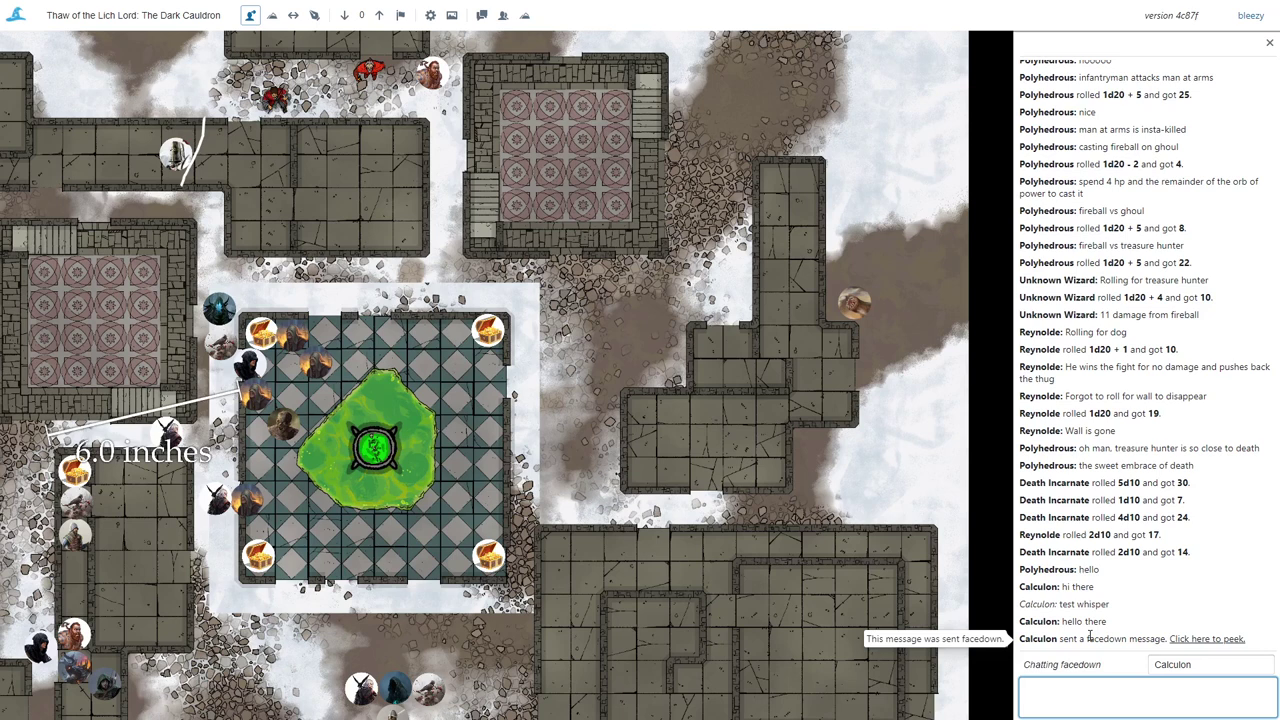
left_click(1206, 648)
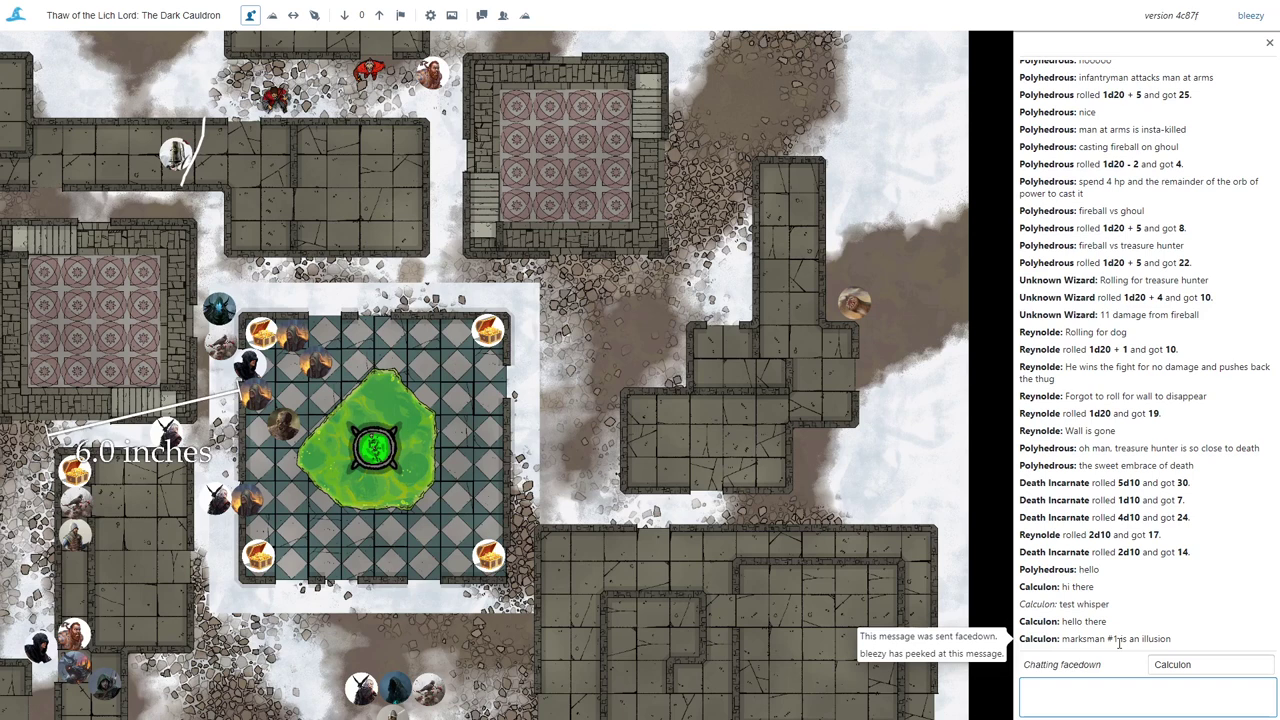
Step: Turn Facedown off so chat goes to everyone
left_click(1062, 664)
left_click(1039, 536)
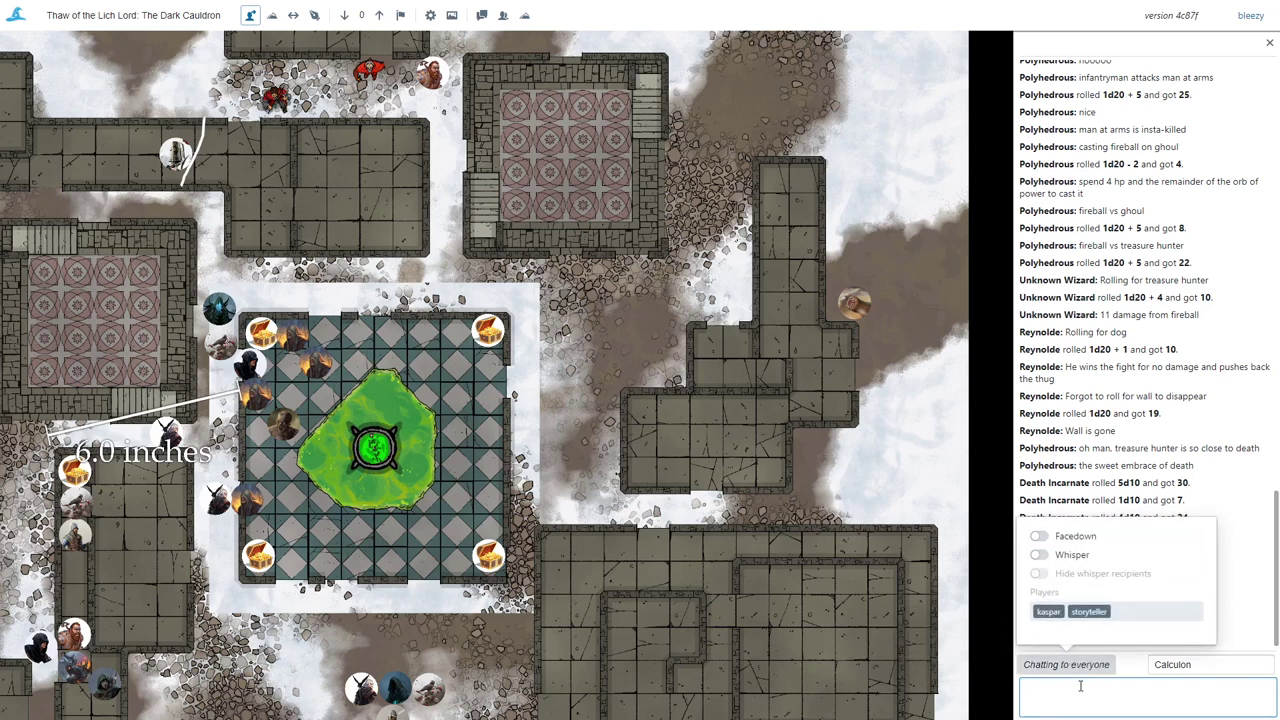
left_click(1113, 680)
Step: Roll /r 1d20 and /r 3d6 openly, both showing 15
type("/r")
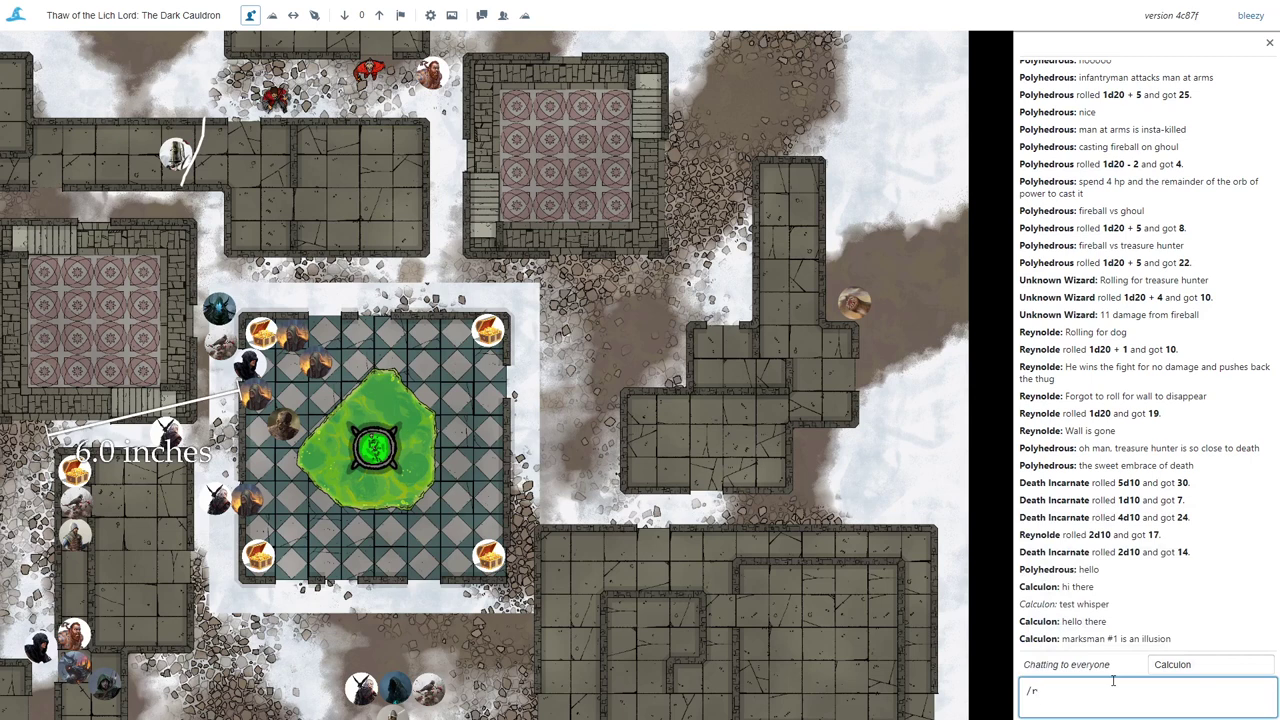
type(" 1d20")
key("Return")
type("/r 3d")
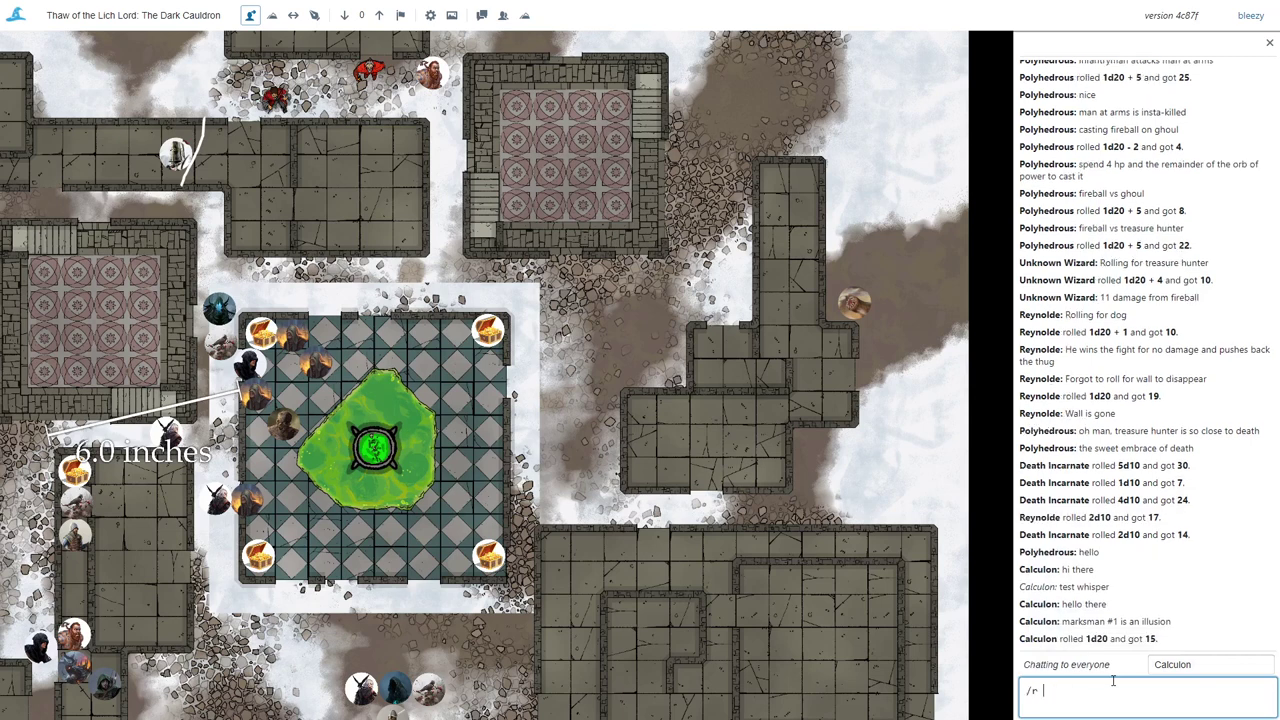
type("6")
key("Return")
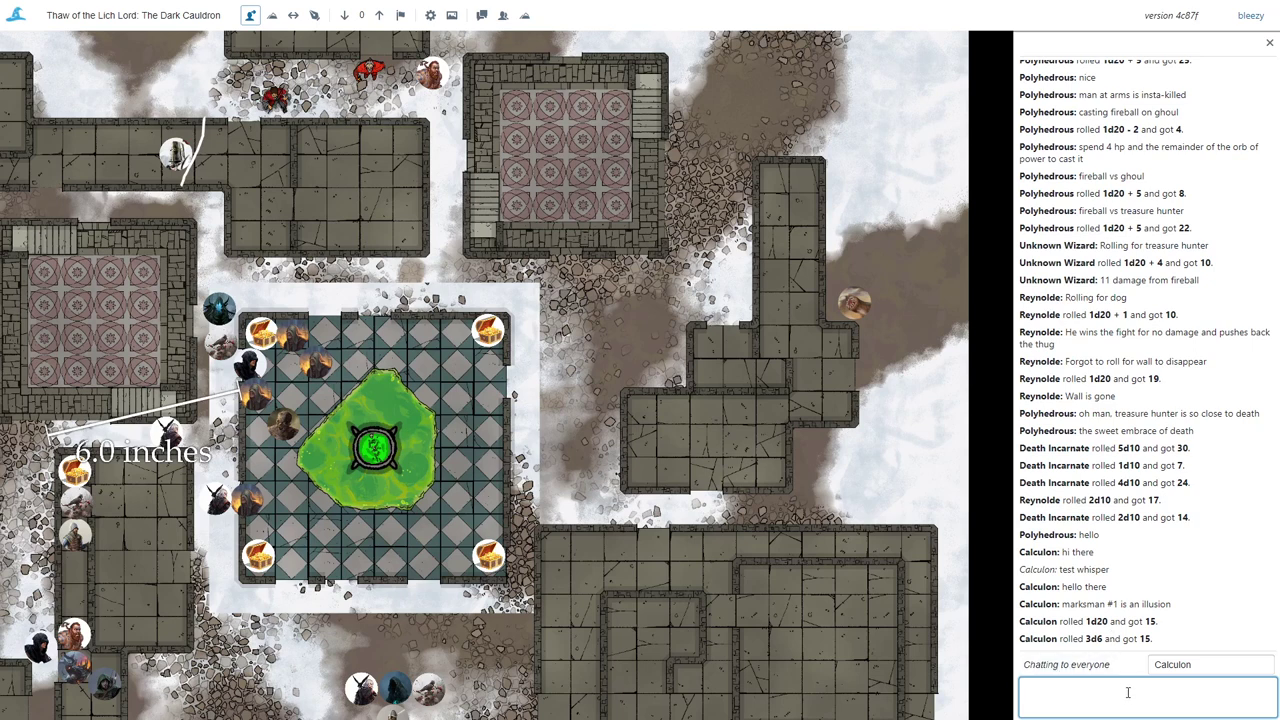
Step: Turn Facedown back on, roll 1d20 facedown, and peek to reveal 2
left_click(1066, 664)
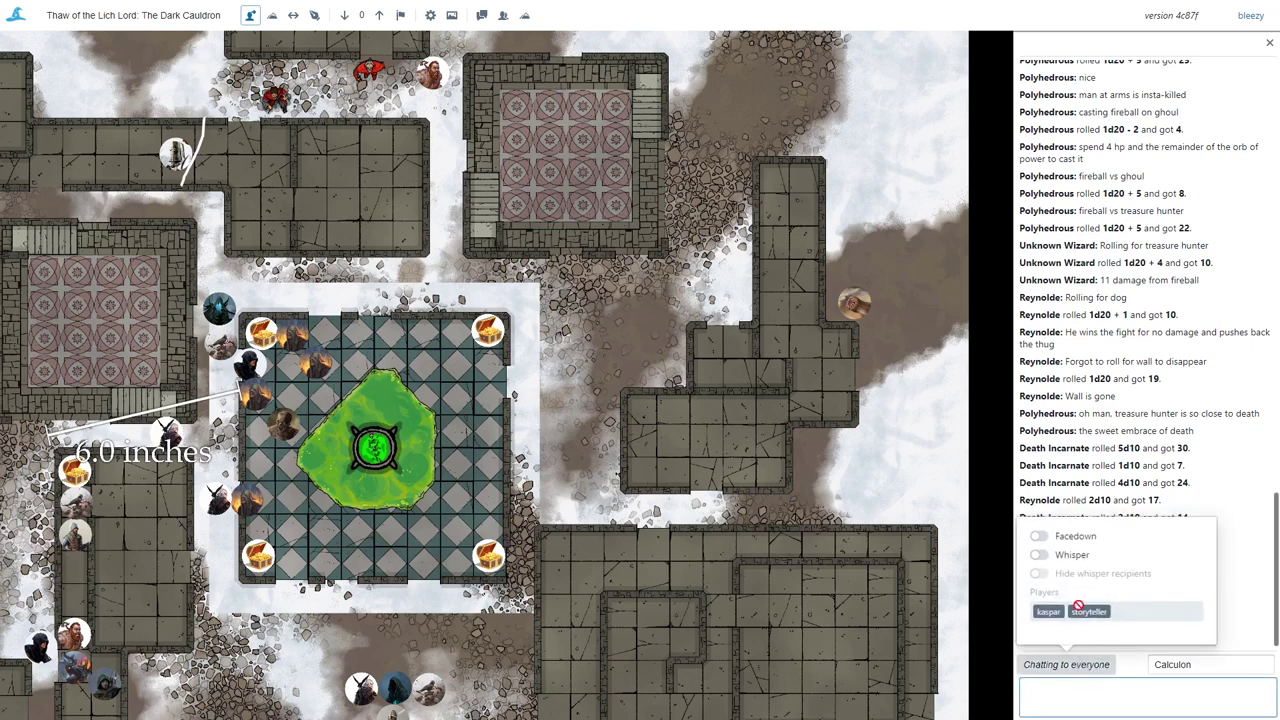
left_click(1045, 537)
left_click(1124, 700)
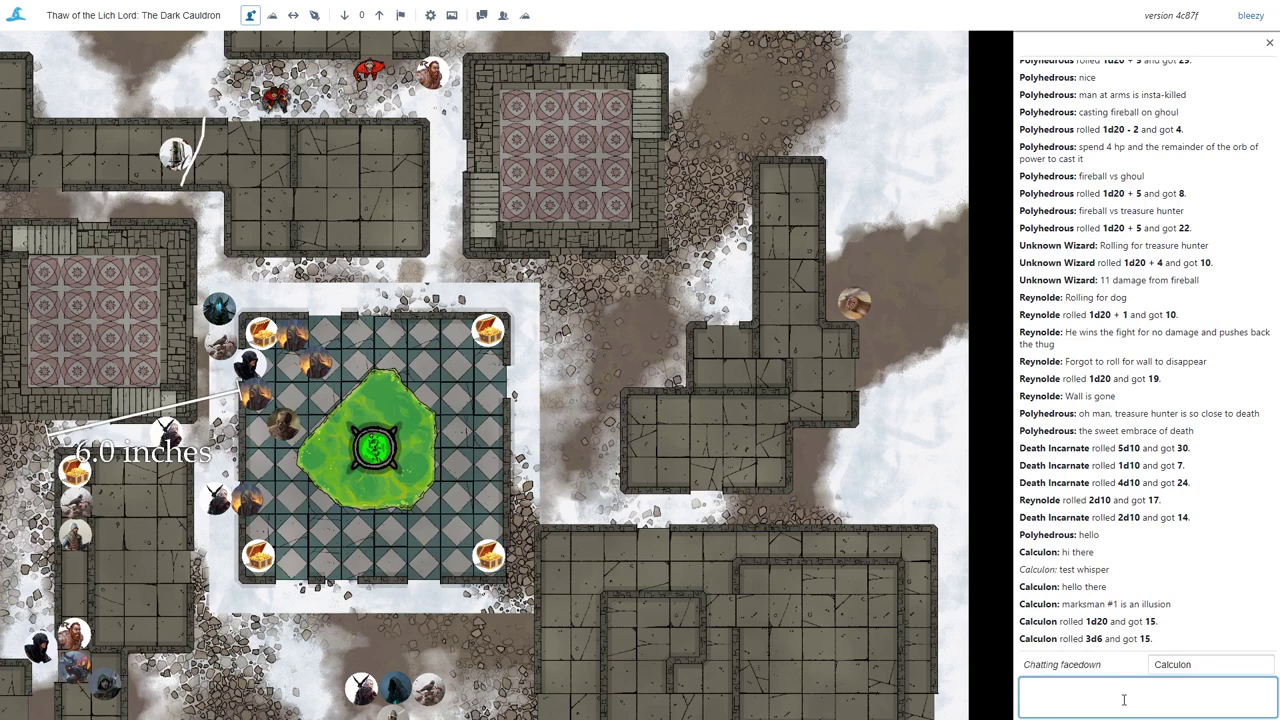
type("/r d")
type("1d20")
key("Return")
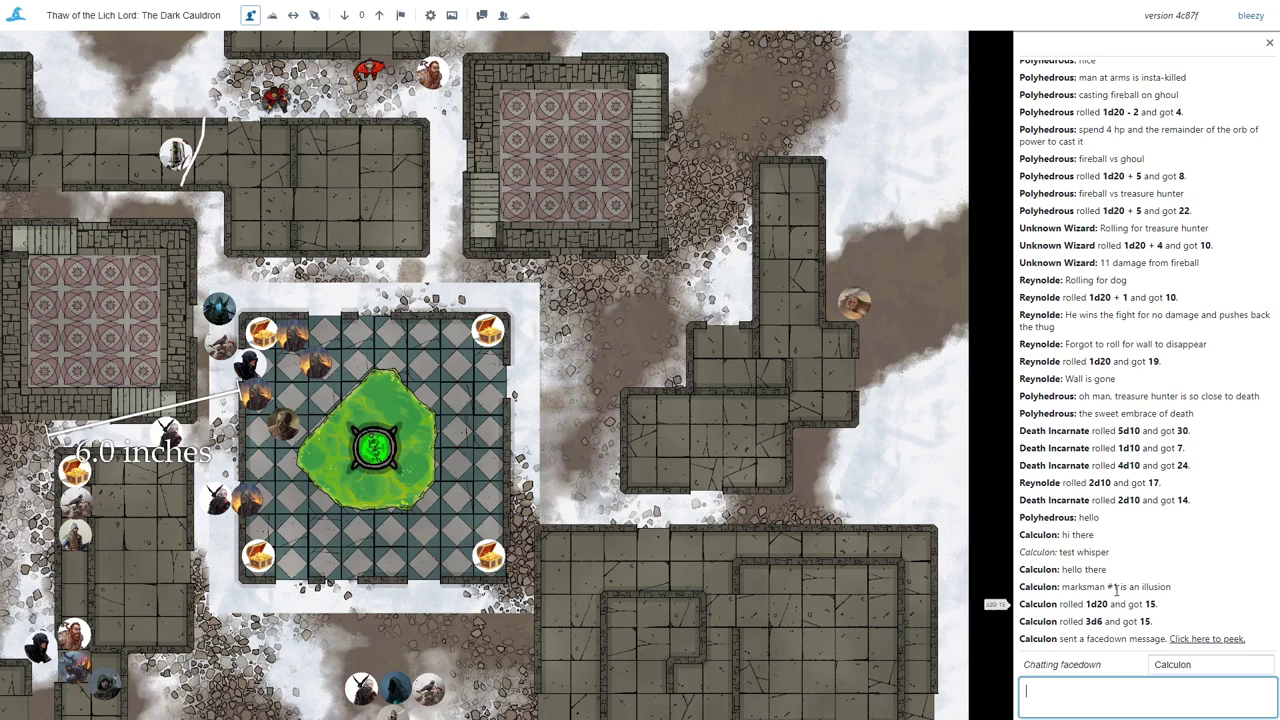
left_click(1185, 640)
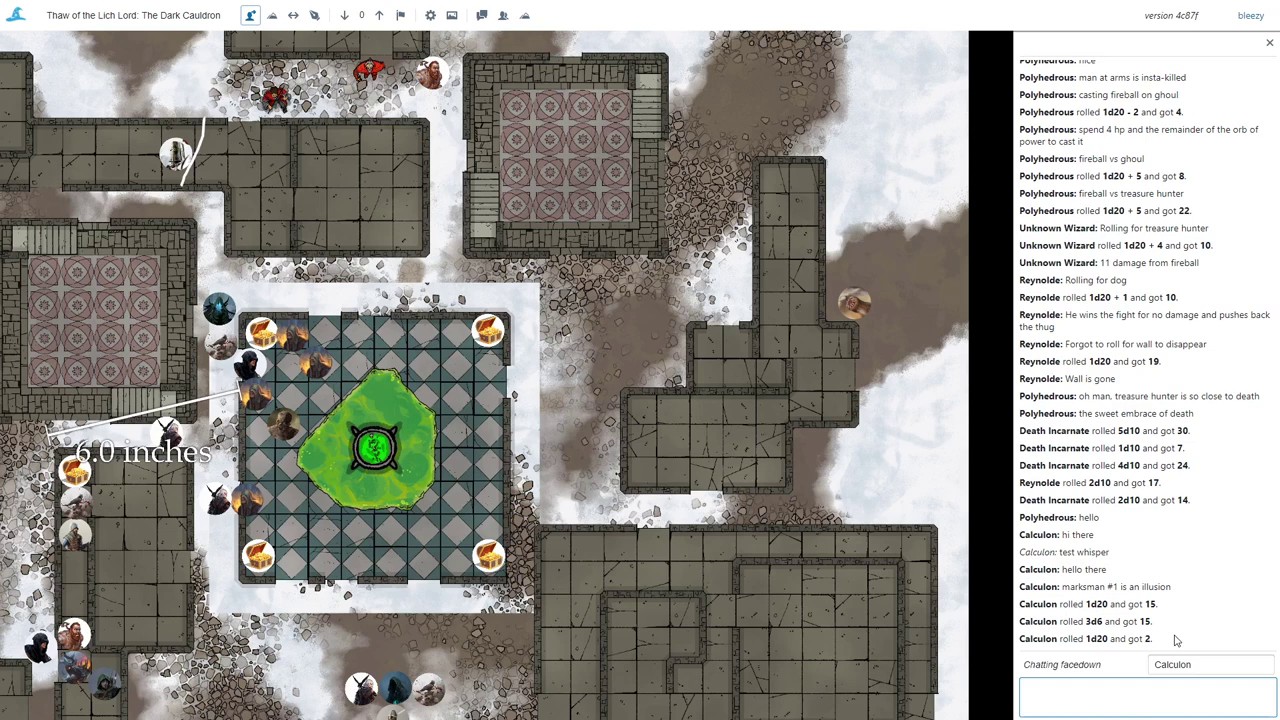
Step: Turn Whisper and Facedown off, then send /treasure 5 openly to everyone
left_click(1100, 666)
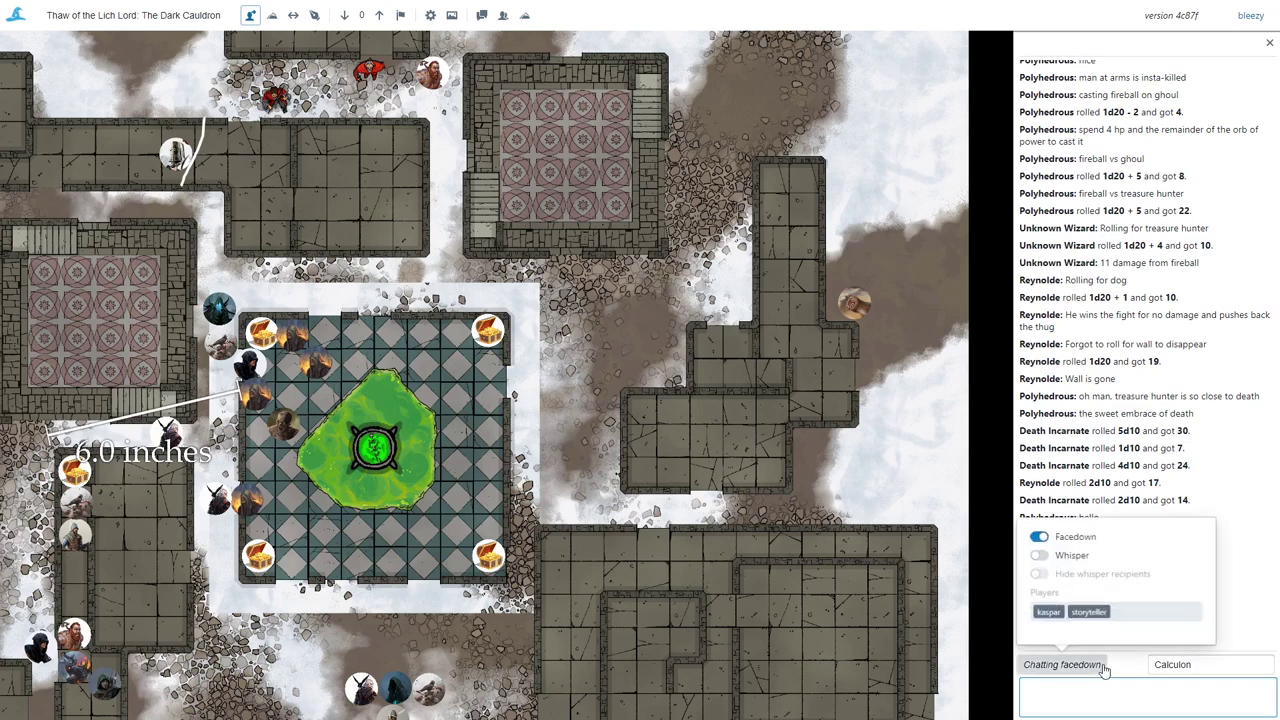
left_click(1039, 557)
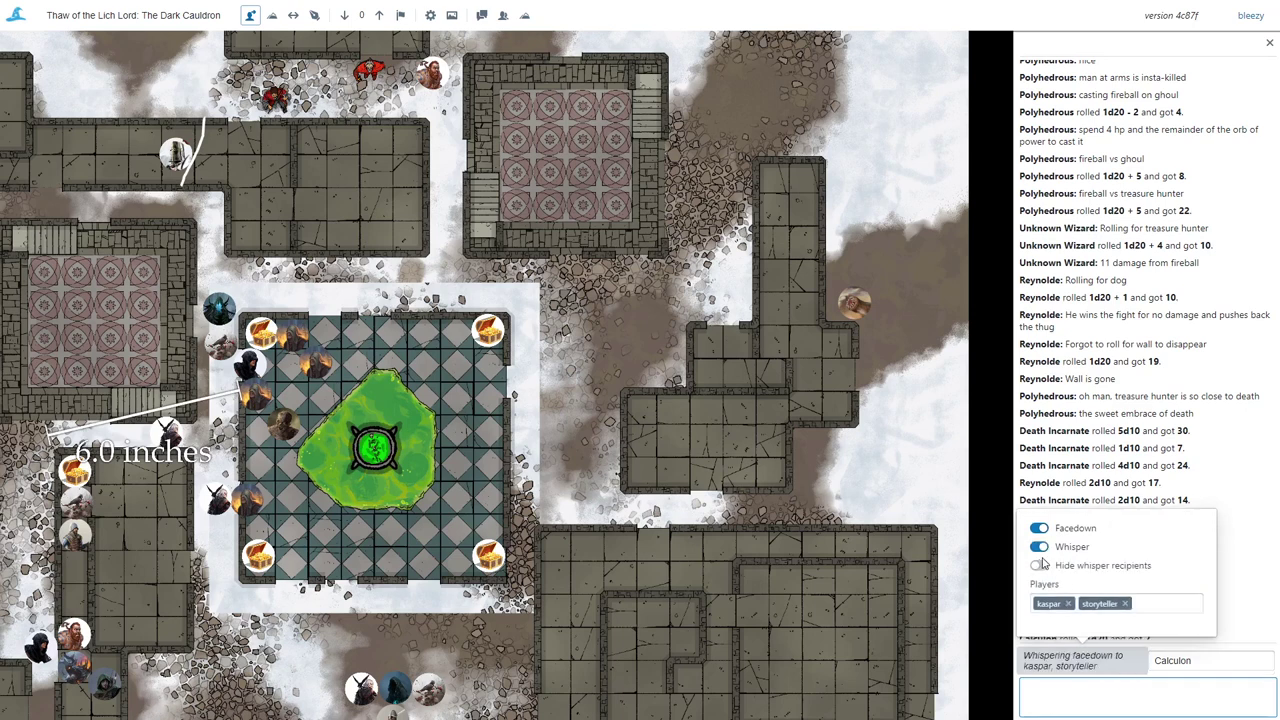
left_click(1135, 573)
left_click(1108, 575)
left_click(1076, 548)
left_click(1073, 535)
left_click(1121, 688)
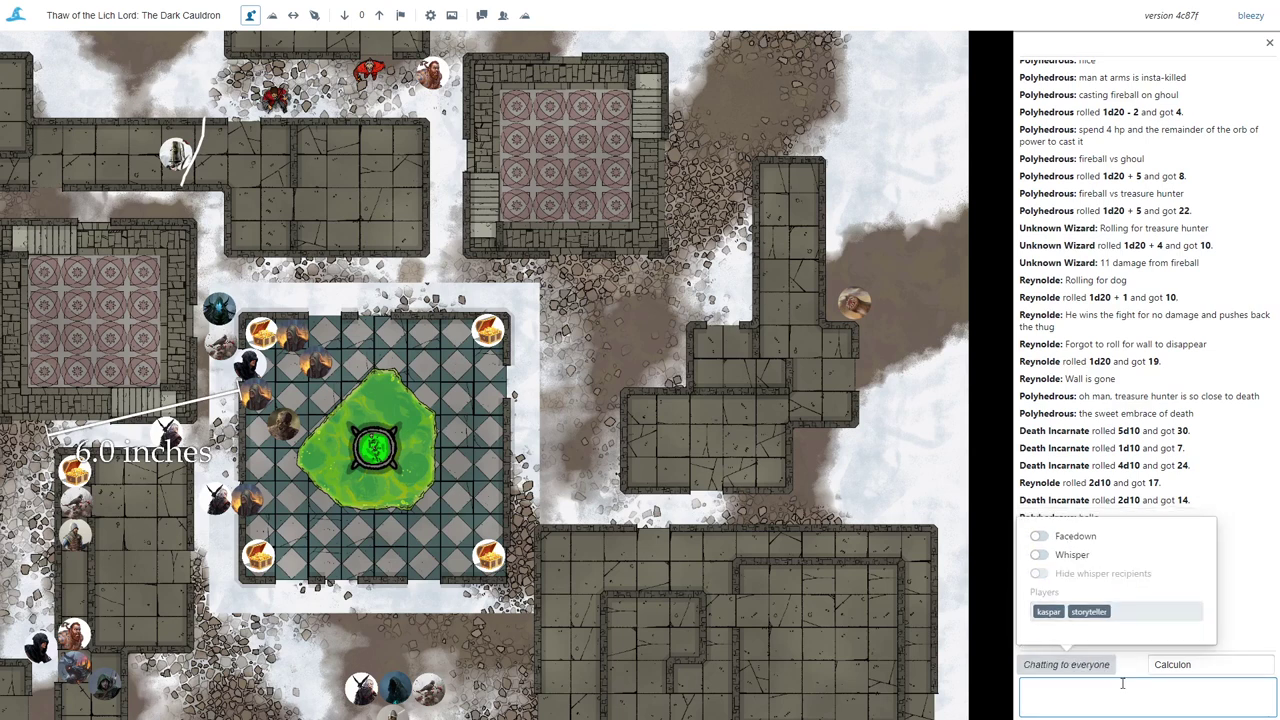
type("/")
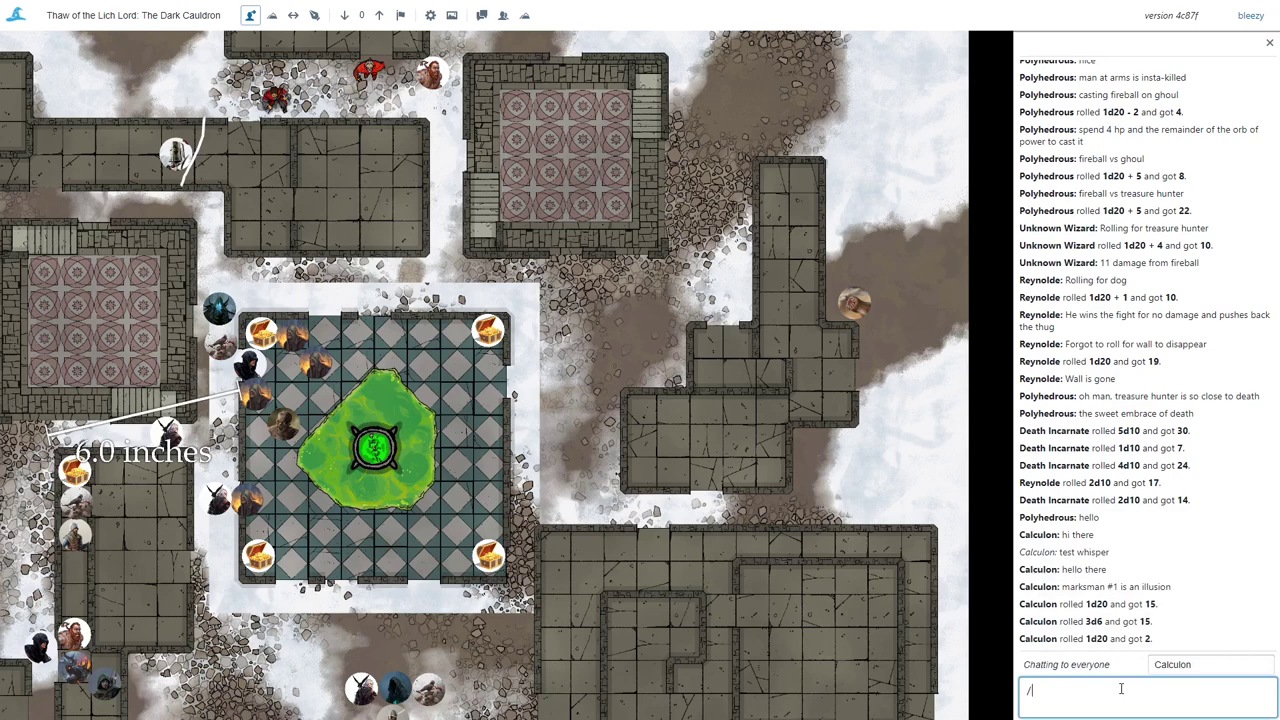
type("treasure 5")
key("Return")
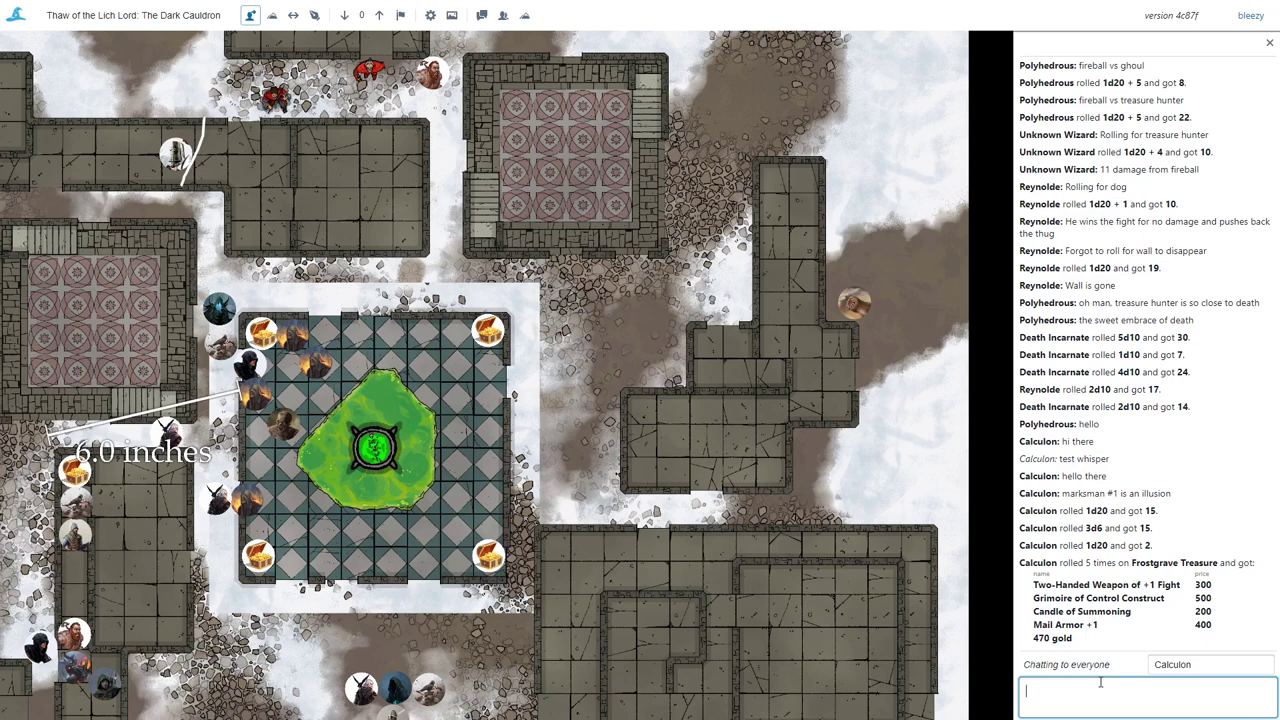
Step: Switch the chat mode to Whisper and Facedown
left_click(1066, 664)
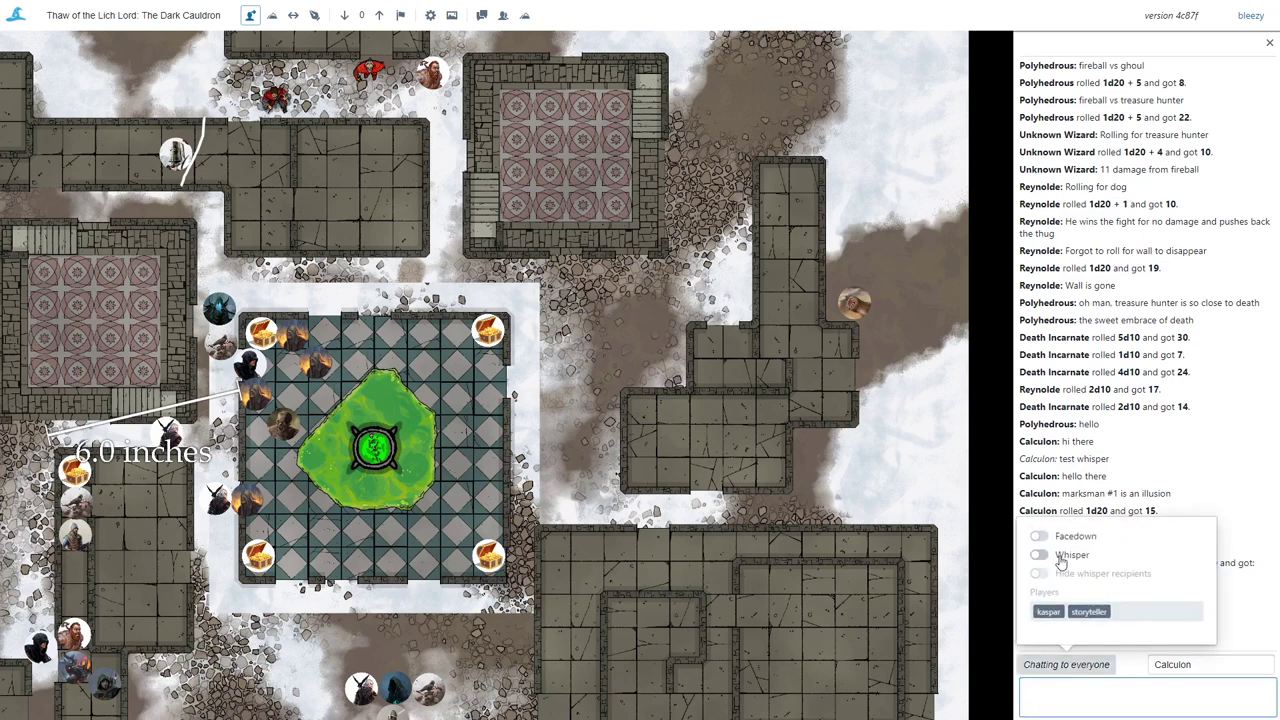
left_click(1061, 558)
left_click(1062, 537)
left_click(1078, 688)
Step: Resend '/treasure 5' and peek at the result: Scroll of Scatter Shot and 310 gold
key("Up")
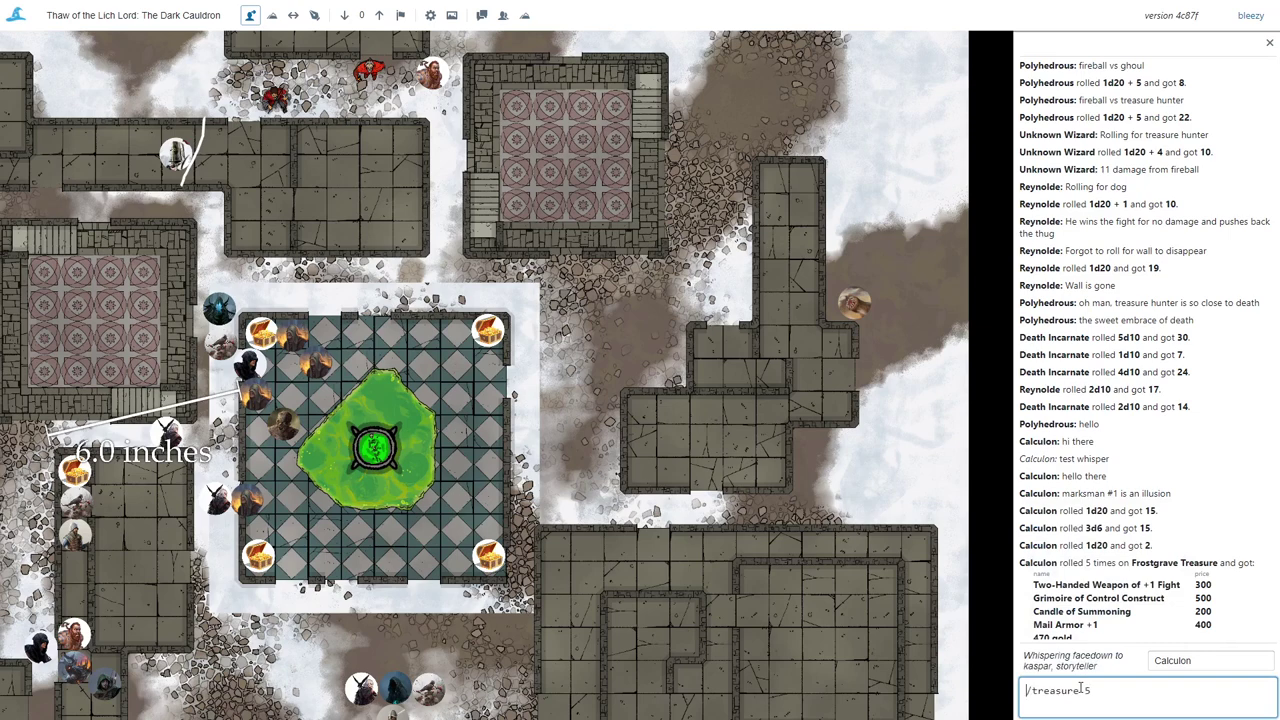
key("Return")
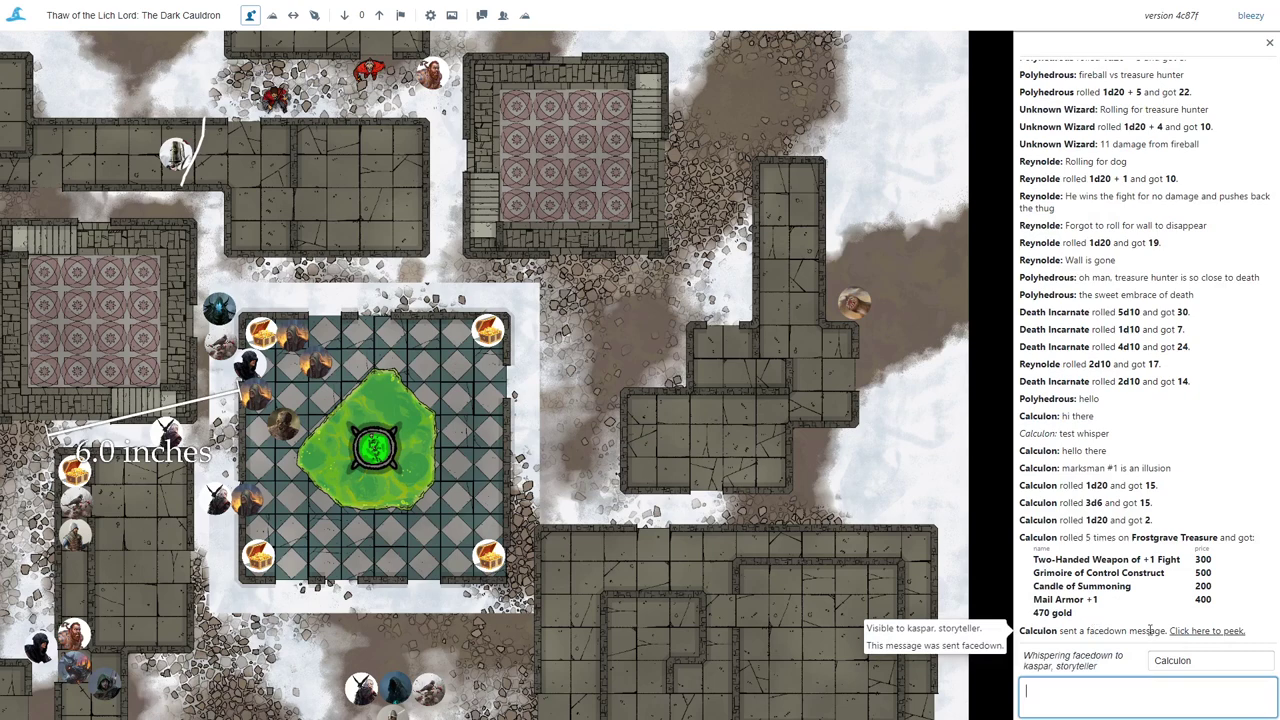
left_click(1198, 631)
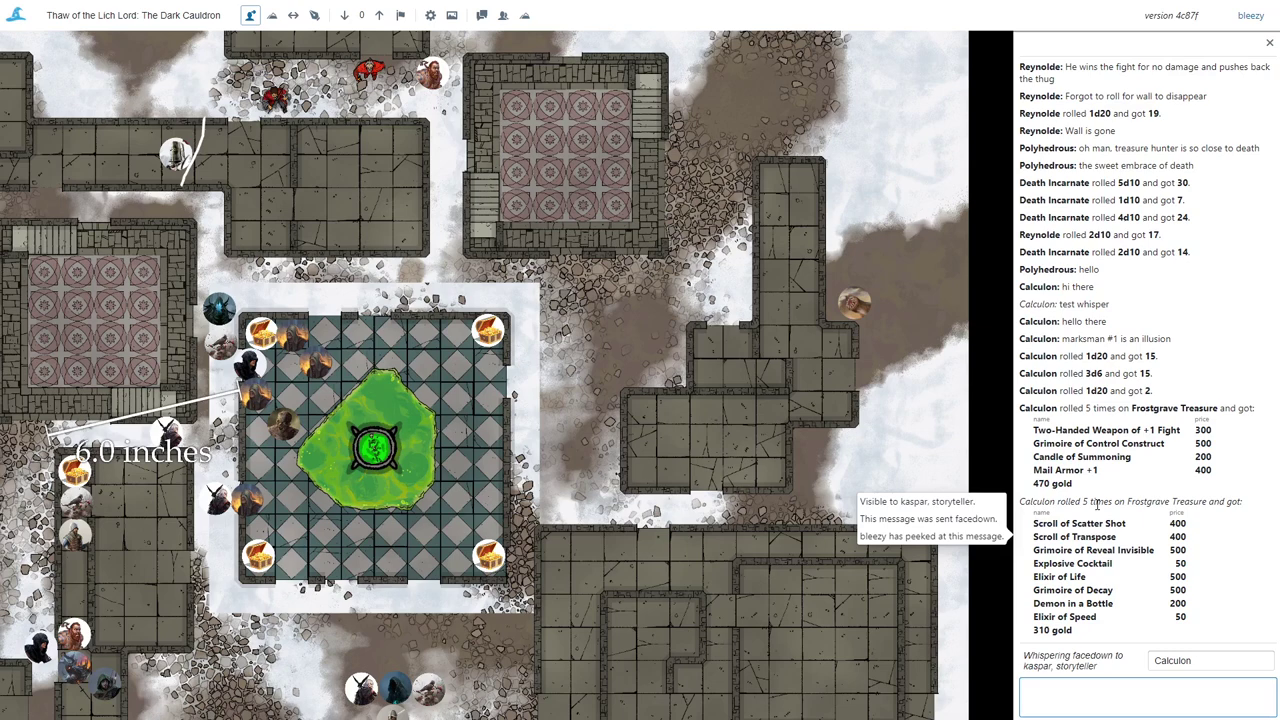
scroll(1138, 407, "up", 5)
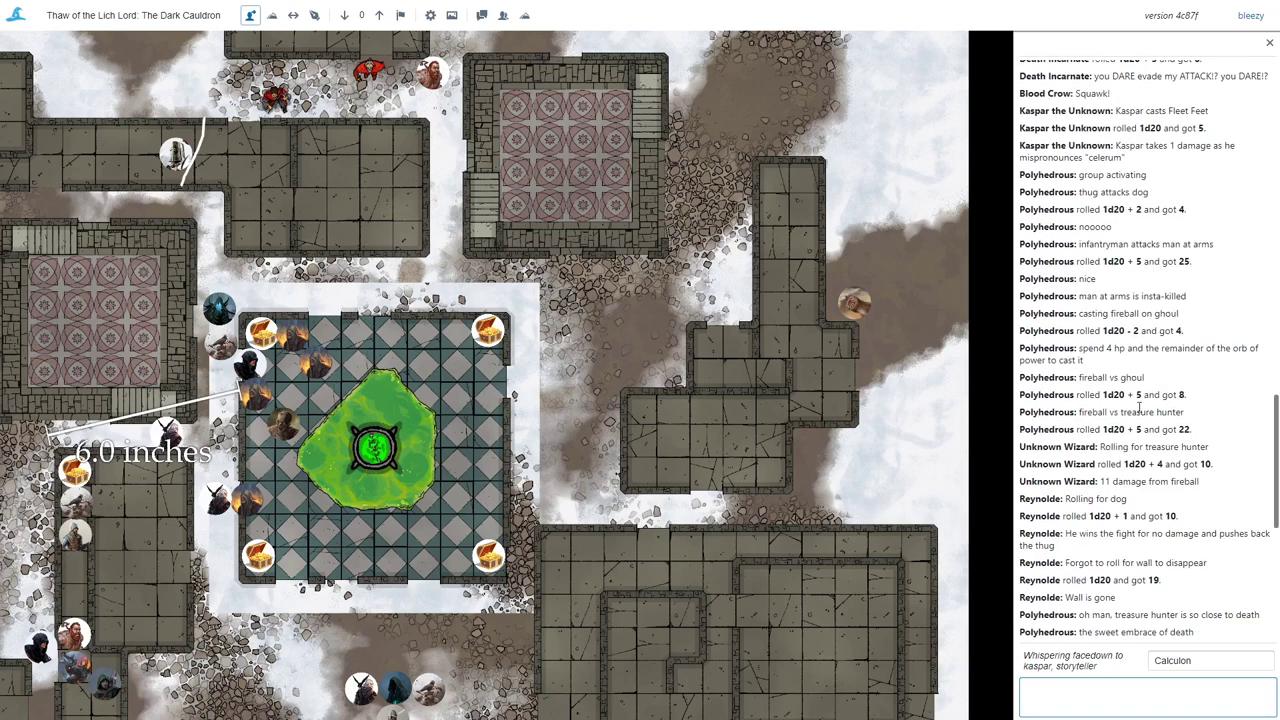
scroll(1138, 407, "up", 15)
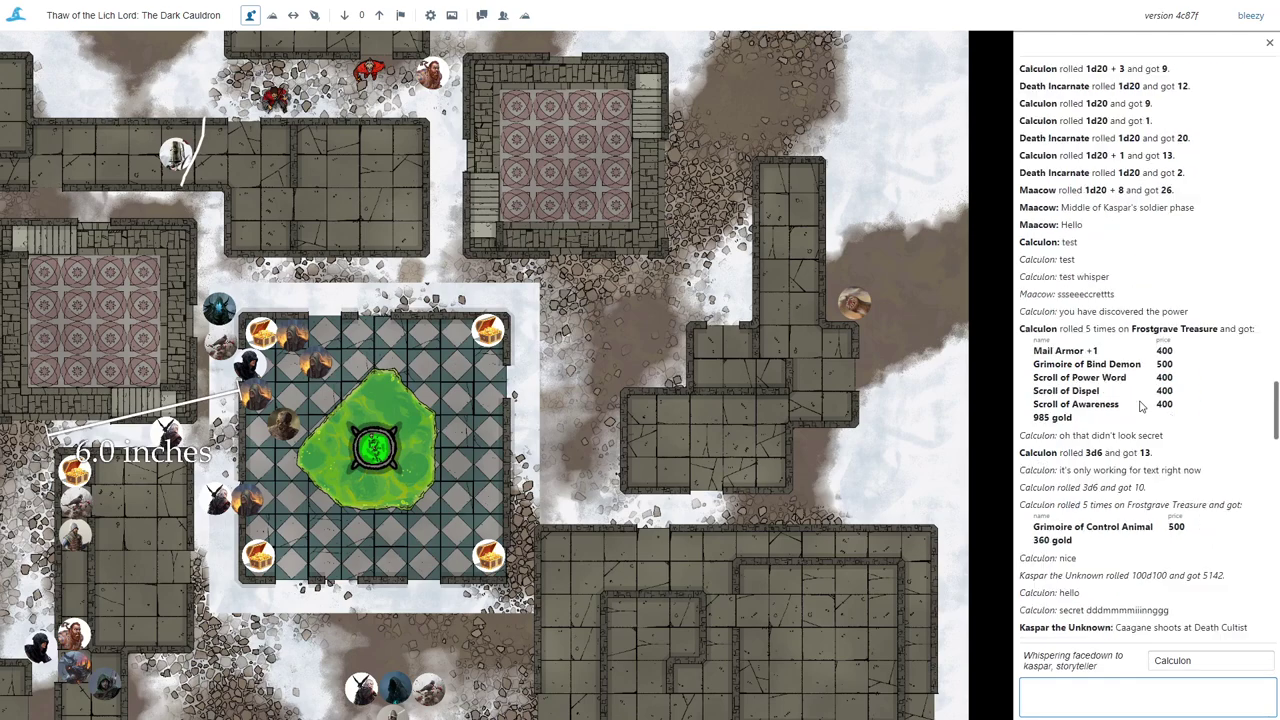
scroll(1205, 376, "up", 4)
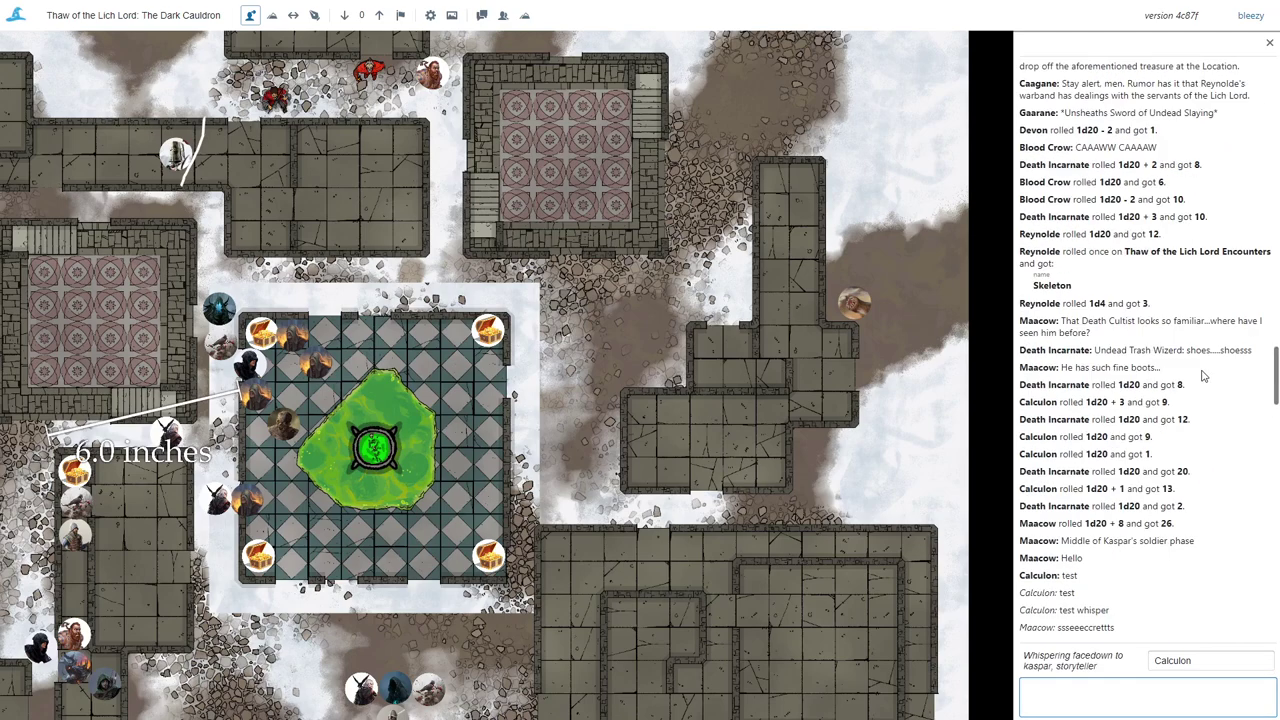
scroll(1205, 376, "up", 20)
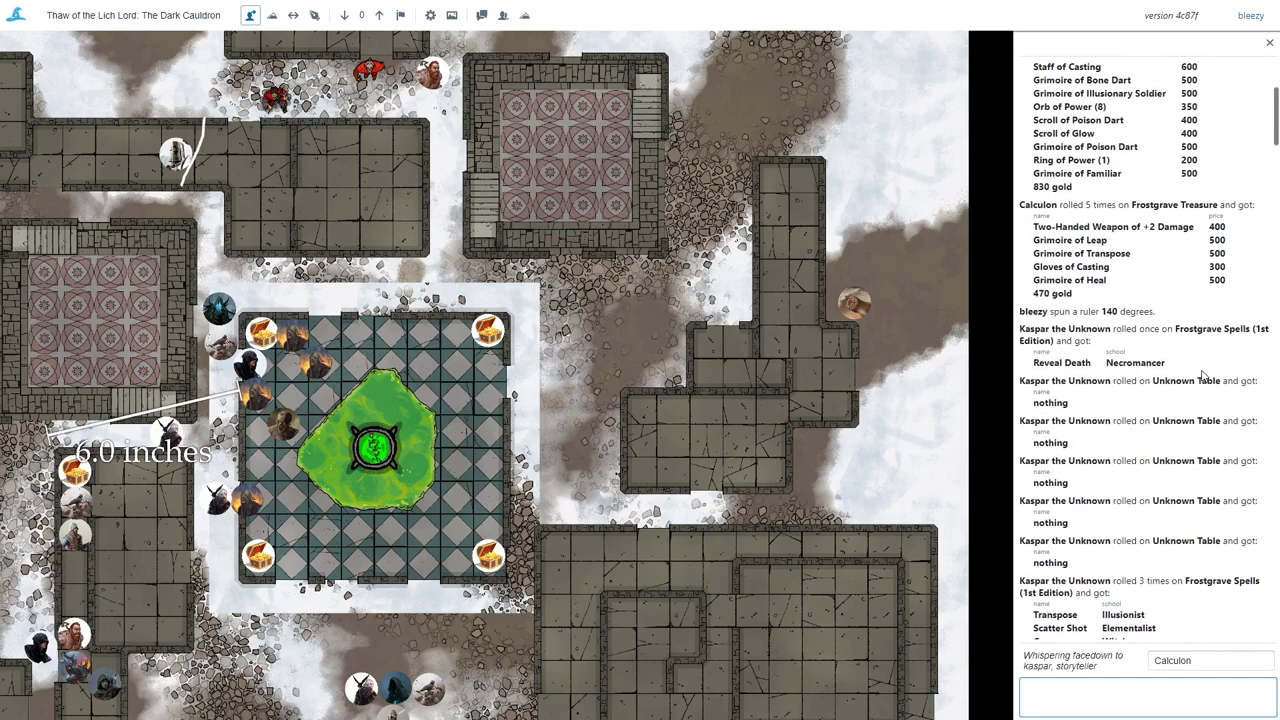
scroll(1203, 372, "up", 8)
scroll(1202, 330, "down", 17)
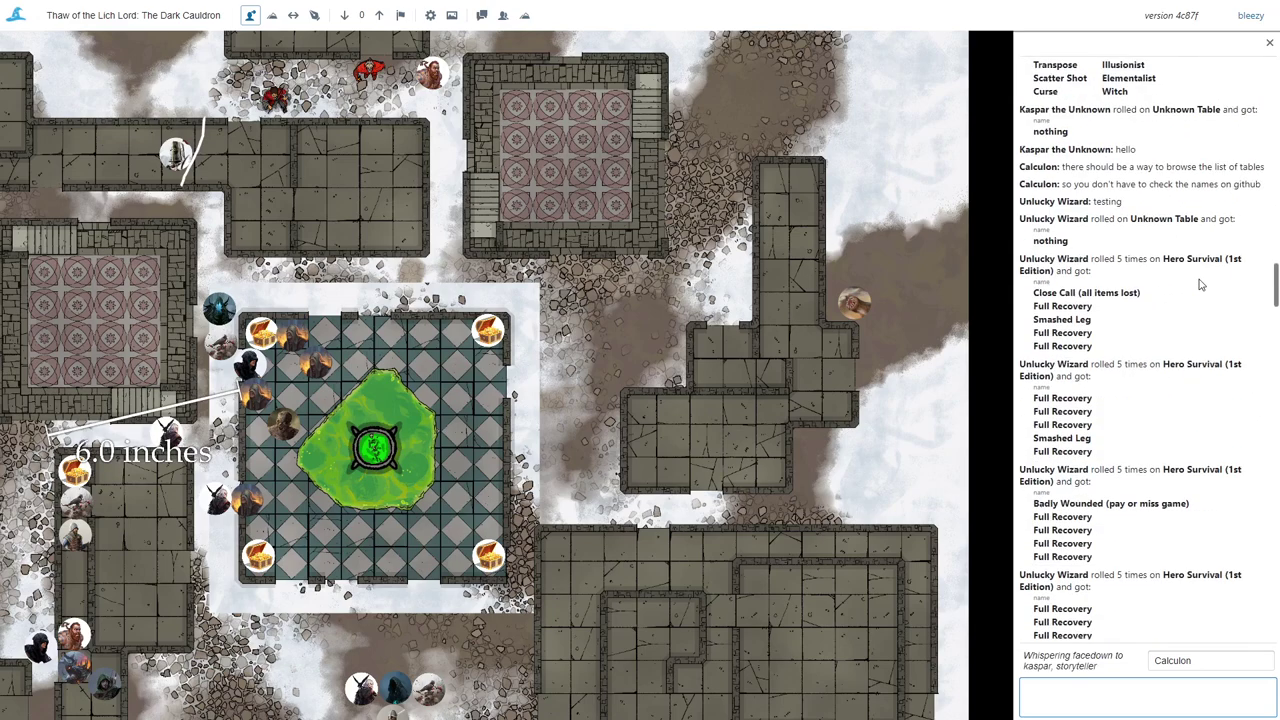
scroll(1201, 285, "down", 5)
left_click_drag(1277, 318, 1277, 607)
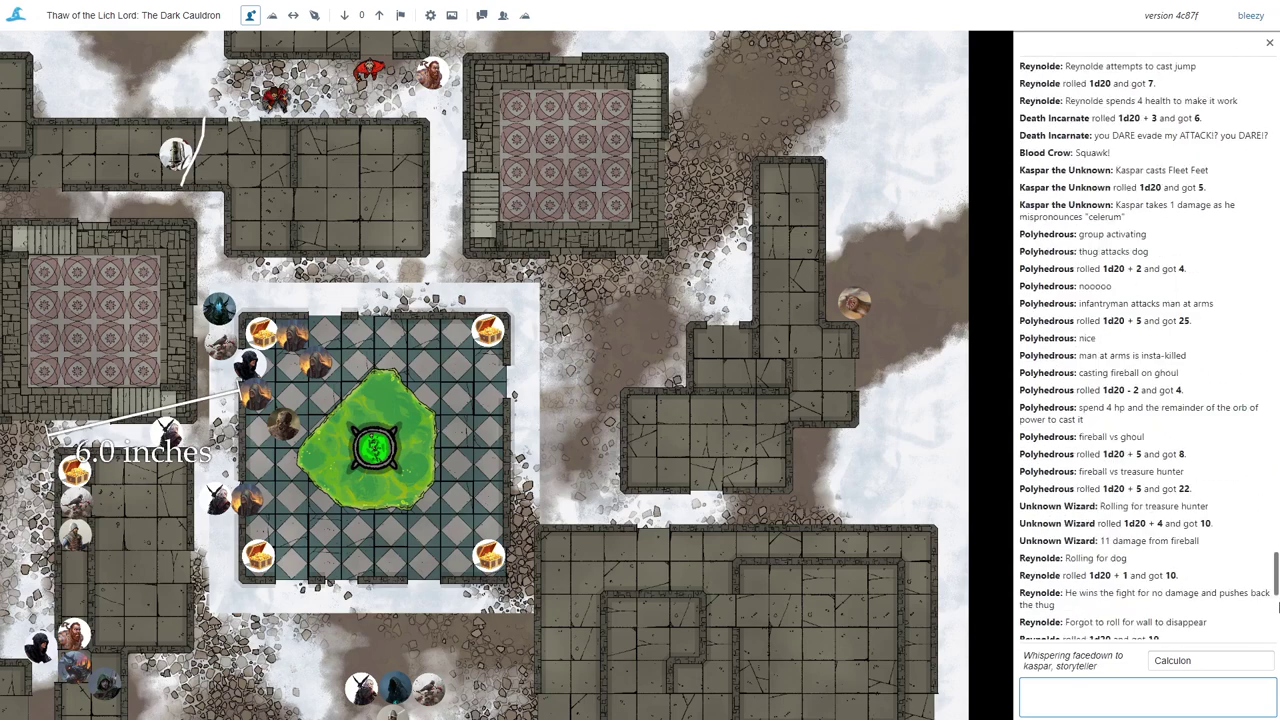
scroll(1277, 607, "down", 5)
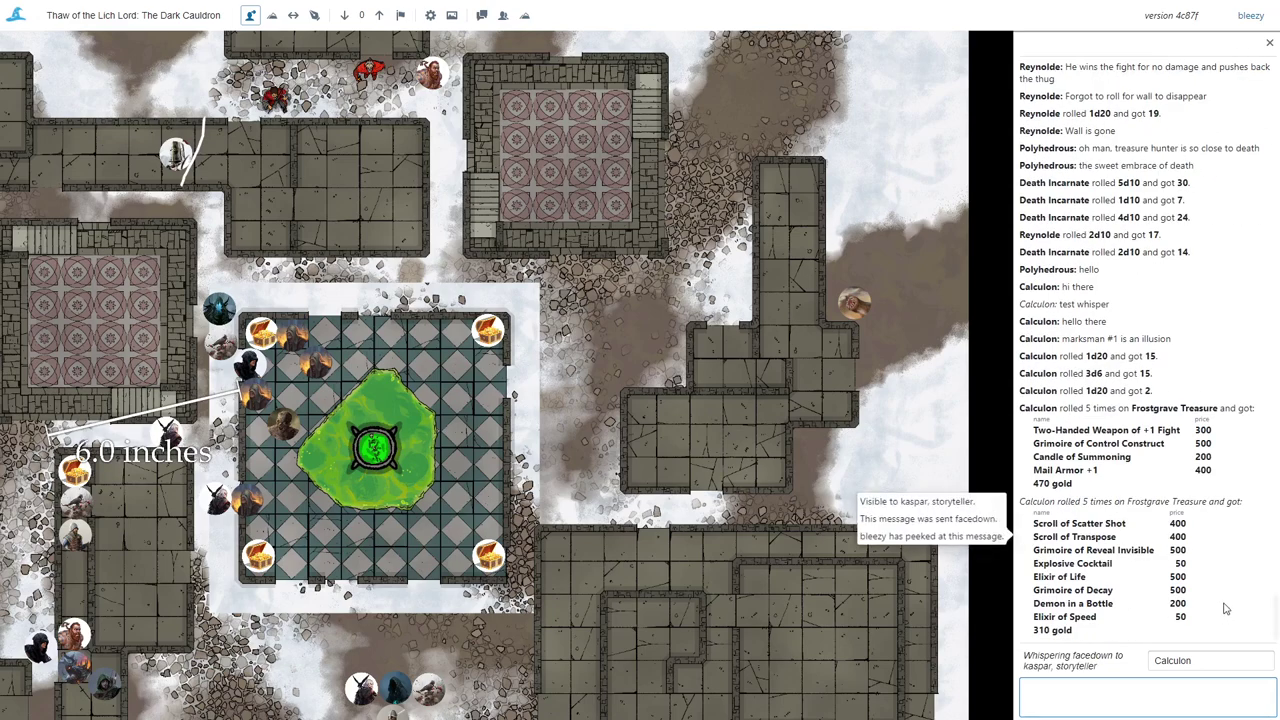